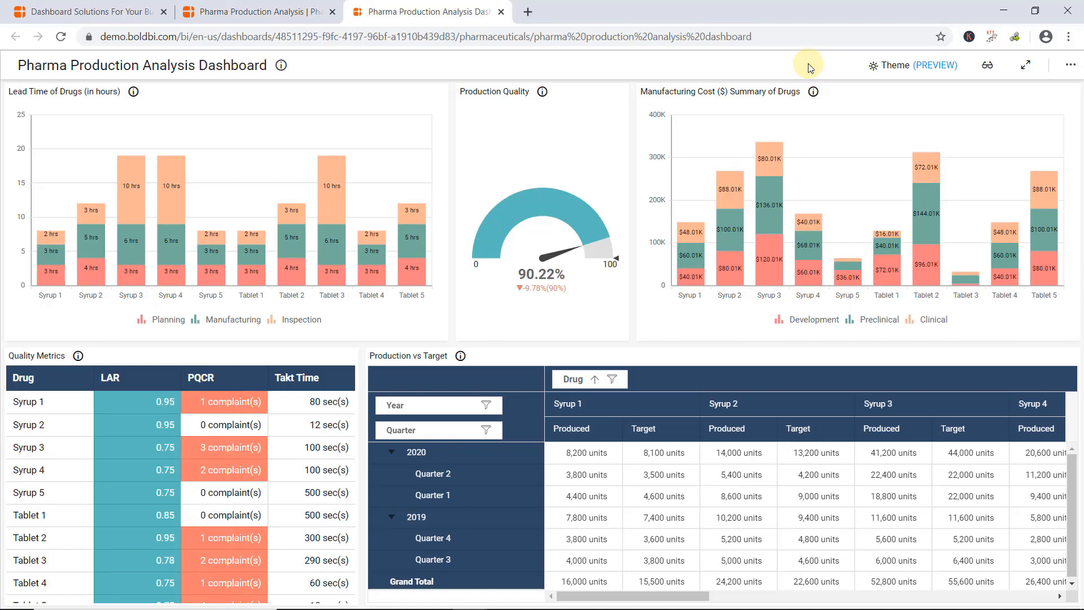
- Look over the Bold BI website's solutions, features, integrations, resources and contact information, including the contact message form
left_click(118, 10)
mouse_move(456, 82)
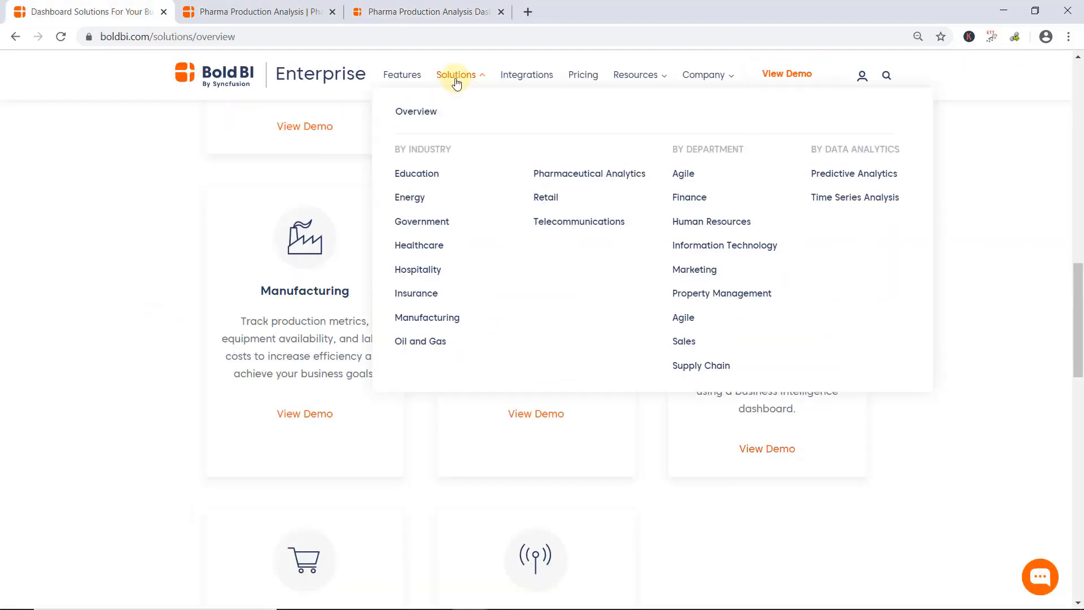
left_click(401, 77)
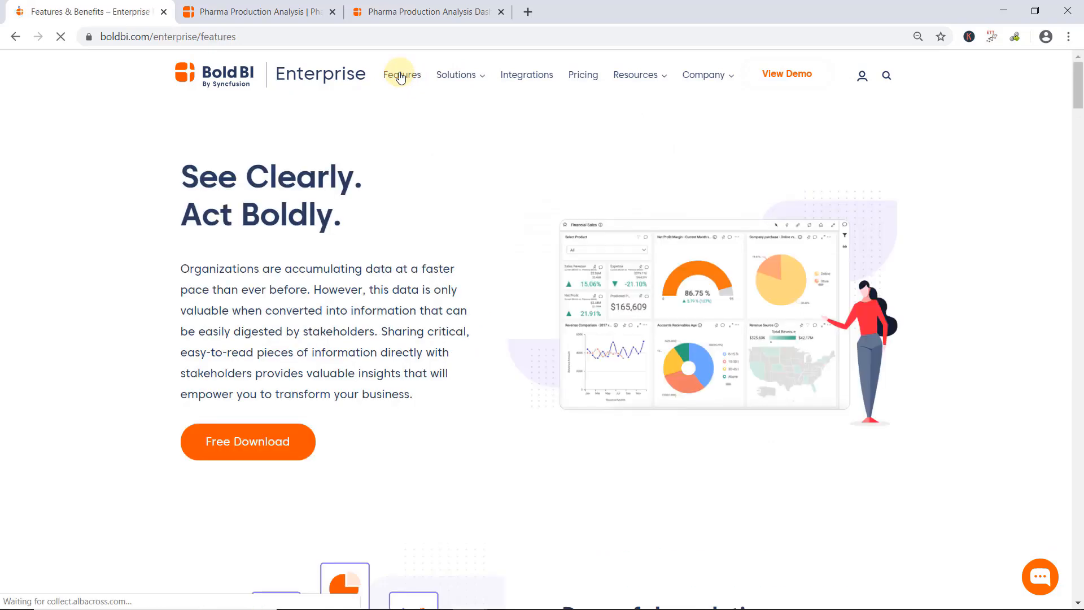
left_click(530, 79)
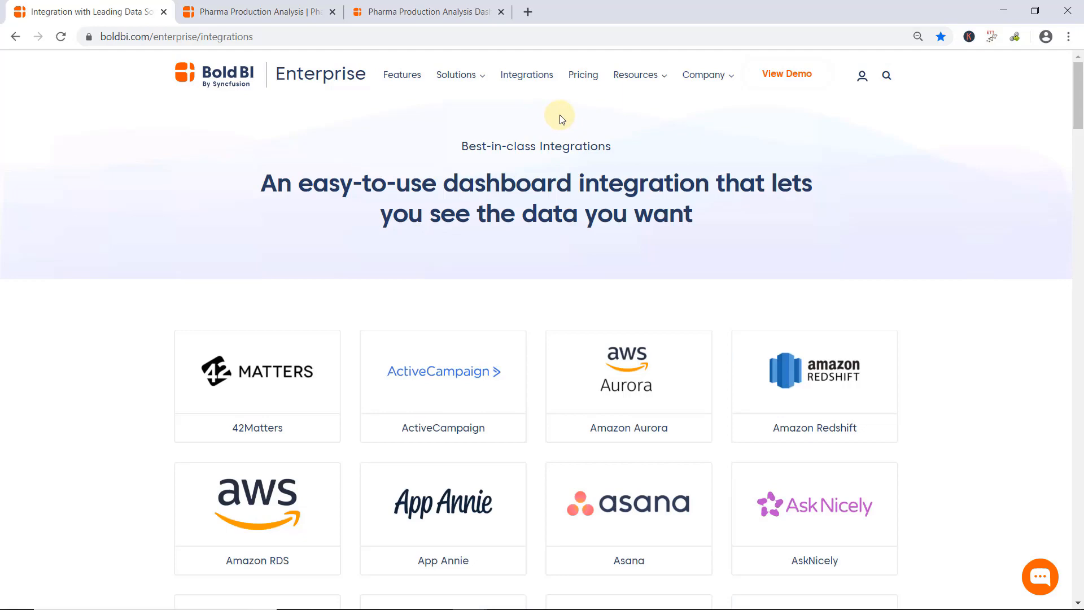
mouse_move(659, 80)
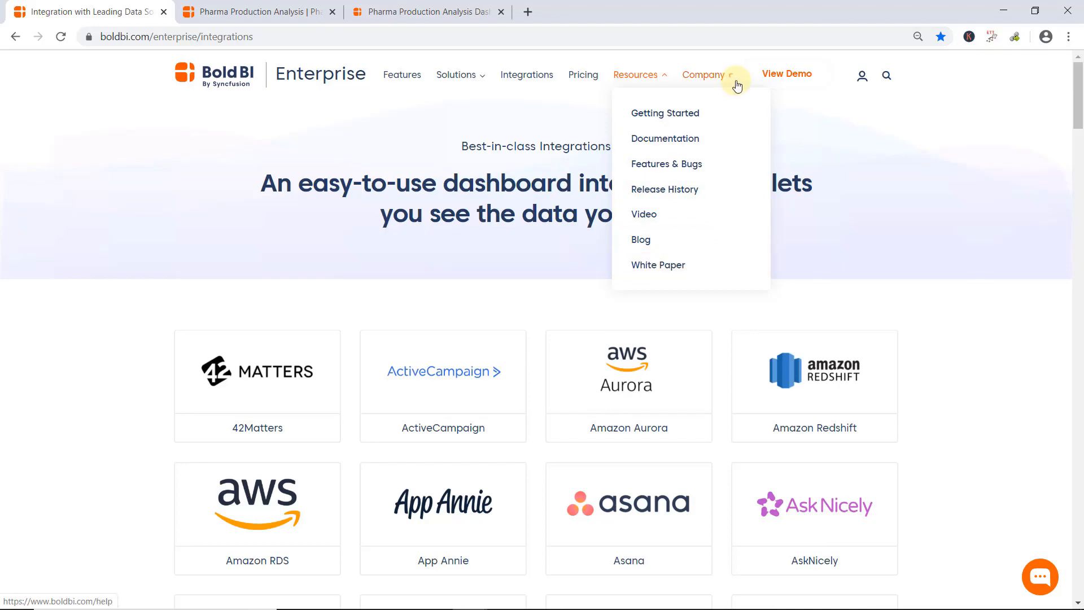
mouse_move(738, 79)
left_click(736, 194)
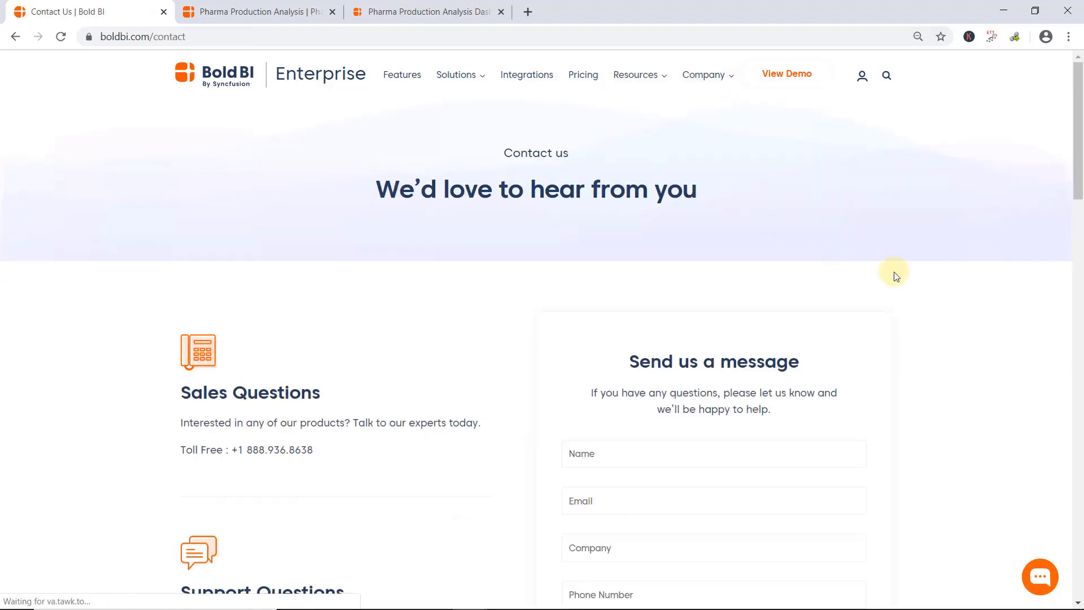
scroll(895, 275, "down", 4)
scroll(895, 275, "down", 1)
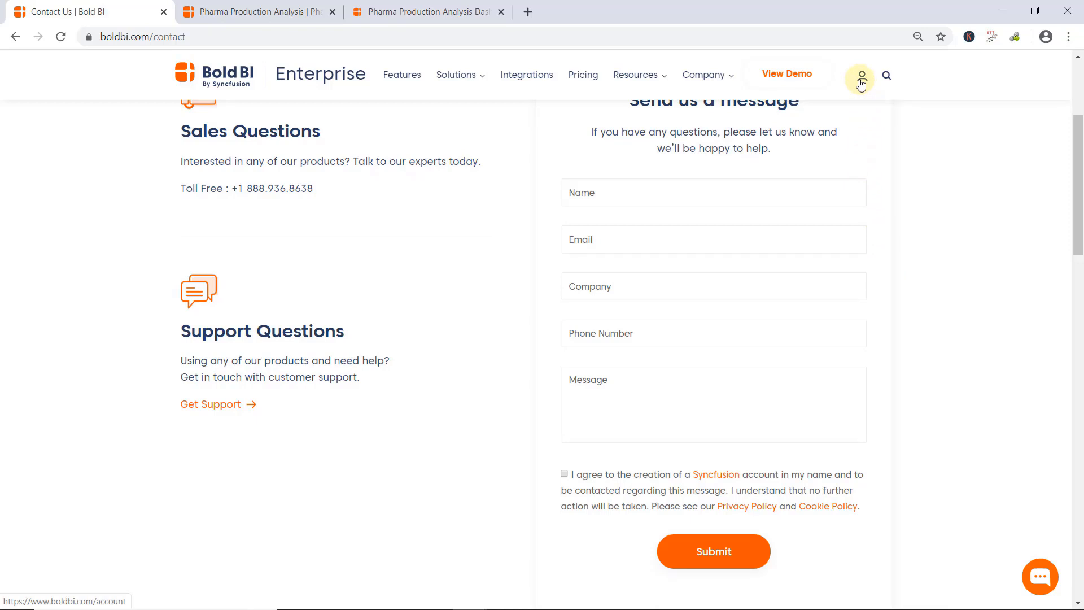
scroll(868, 143, "up", 5)
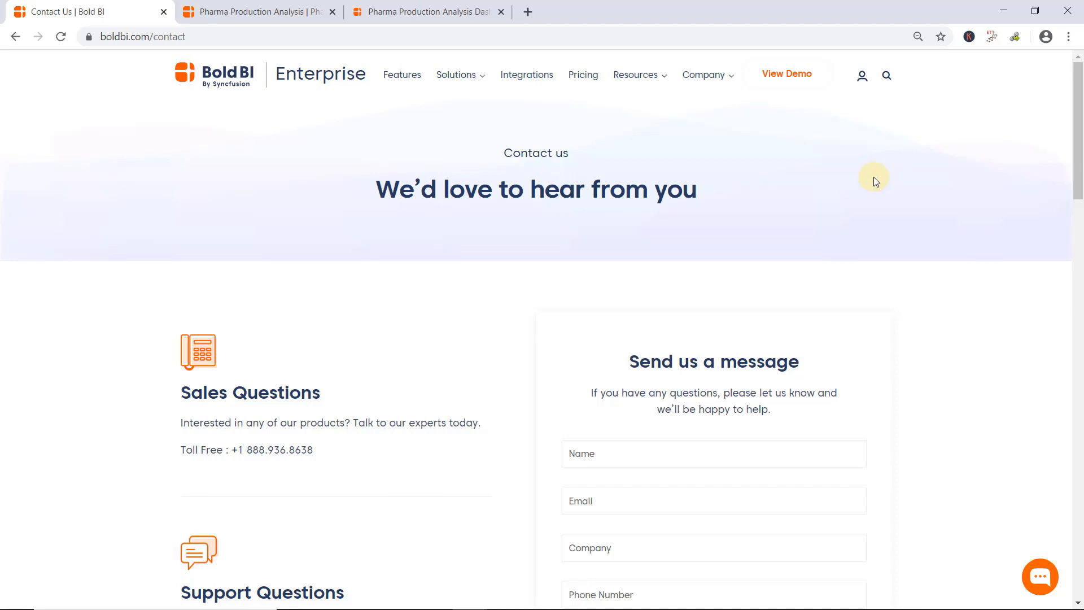
- Start a trial of the Standard plan and submit the registration form with the personal details, account password and accepted terms
left_click(580, 81)
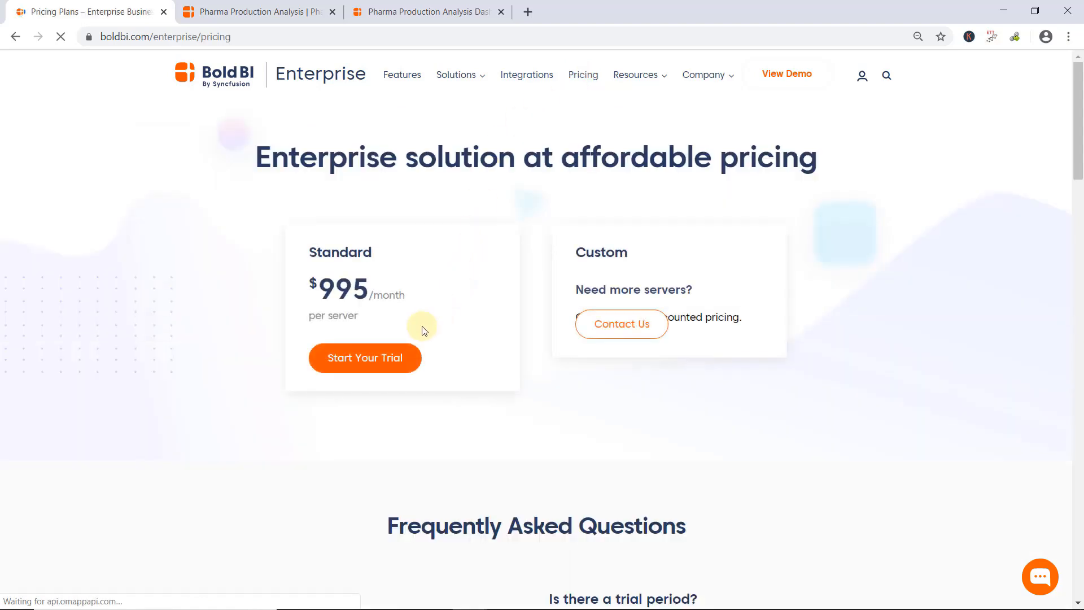
left_click(363, 368)
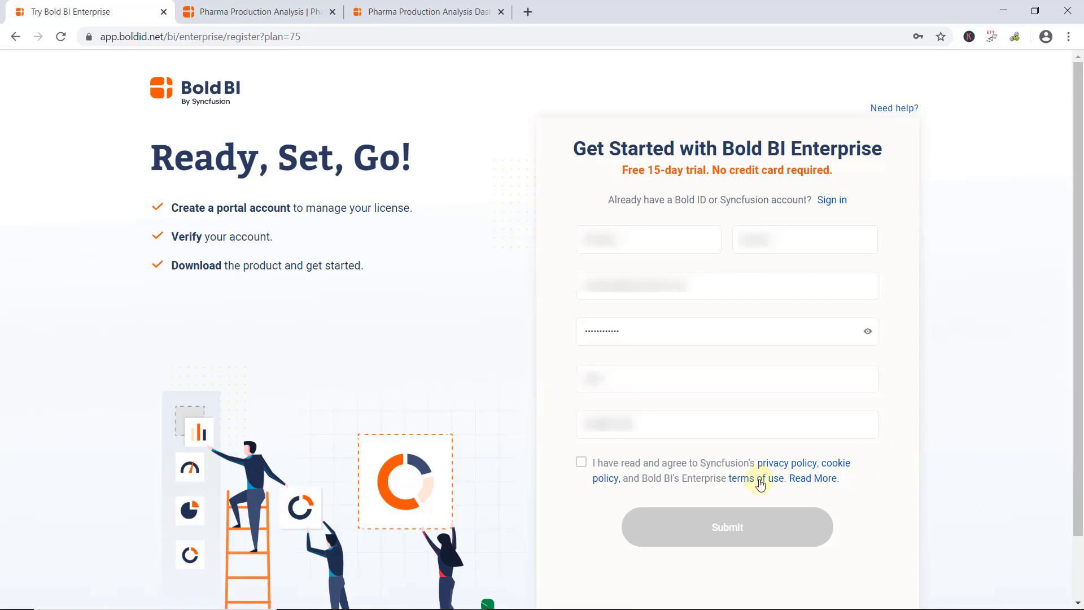
left_click(581, 462)
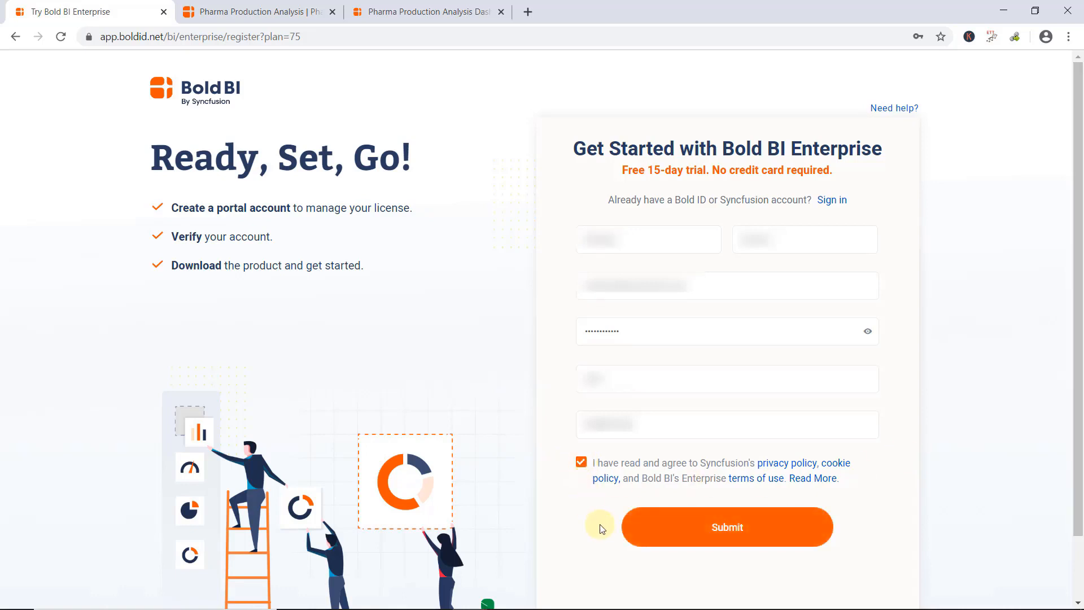
left_click(738, 533)
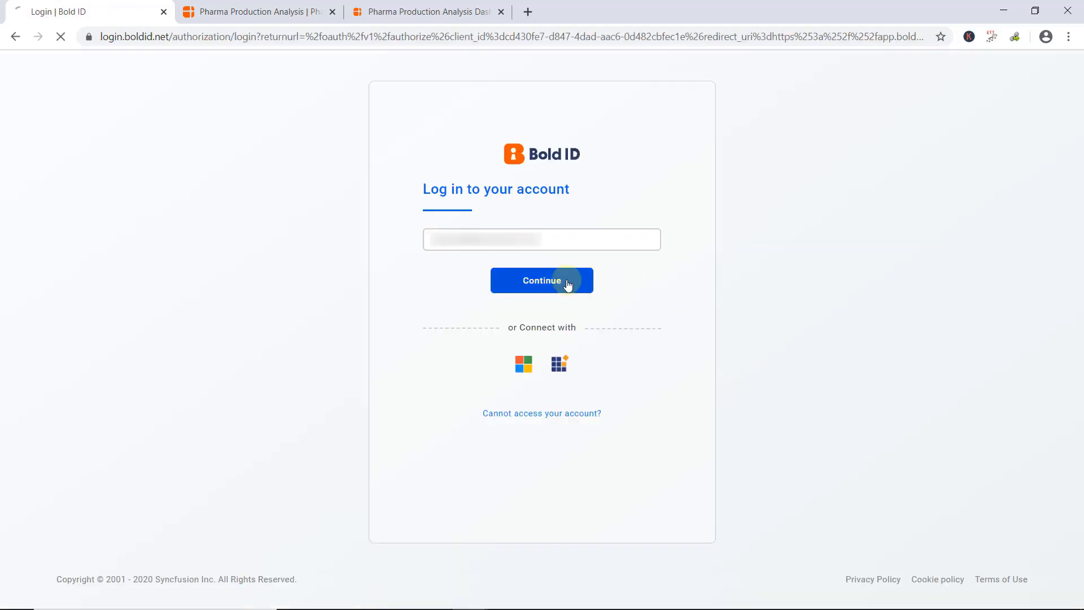
- Log in to the Bold ID account and download the EXE installer of Bold BI Enterprise Edition 3.2.16
left_click(568, 285)
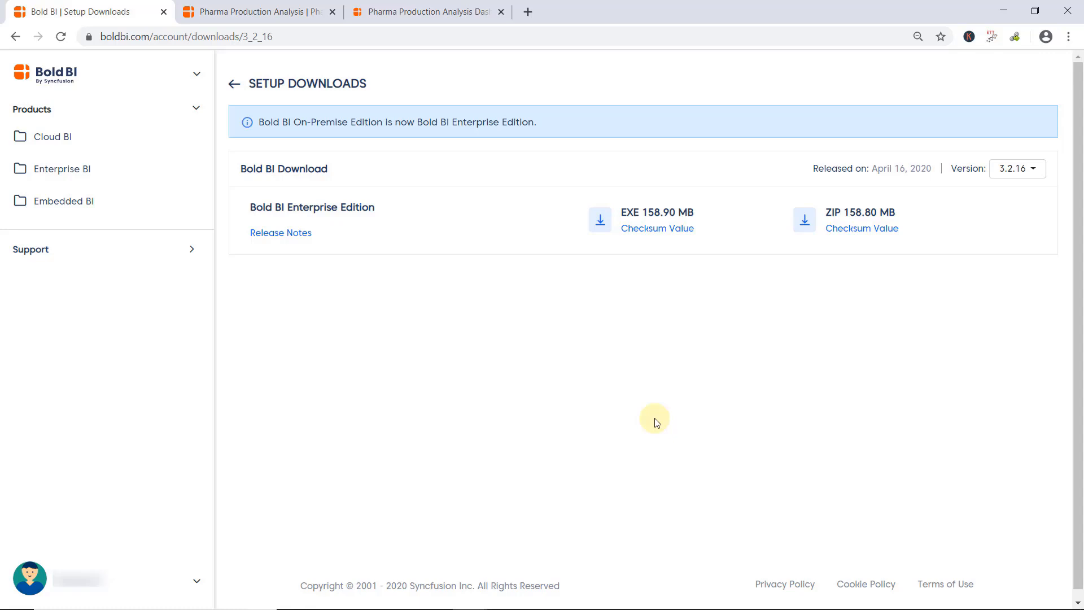
left_click(600, 220)
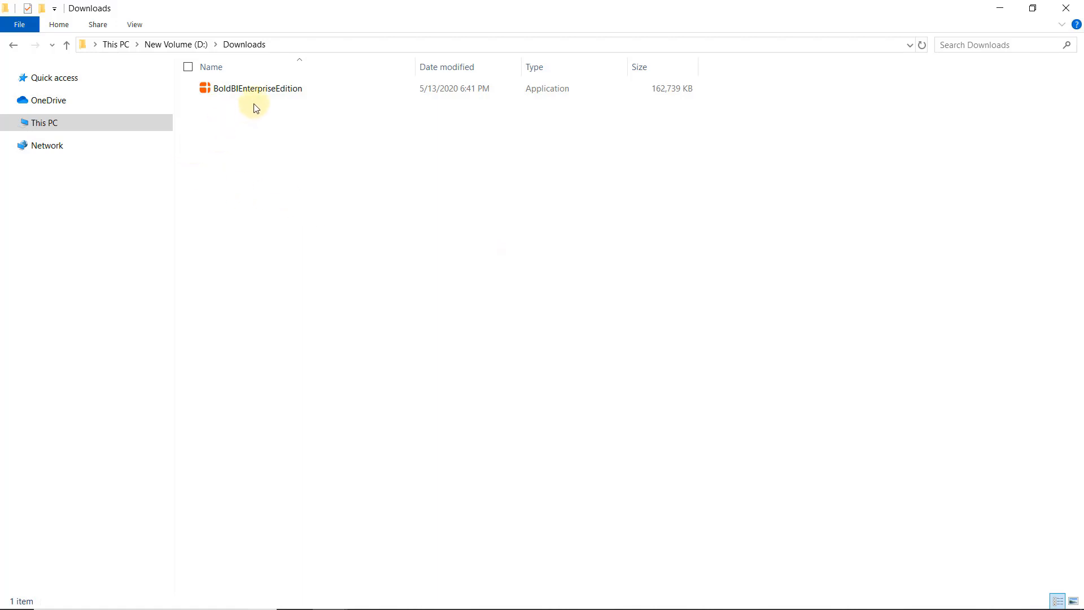
- Run the BoldBIEnterpriseEdition installer and log in with the account e-mail and password, agreeing to the license terms
left_click(262, 88)
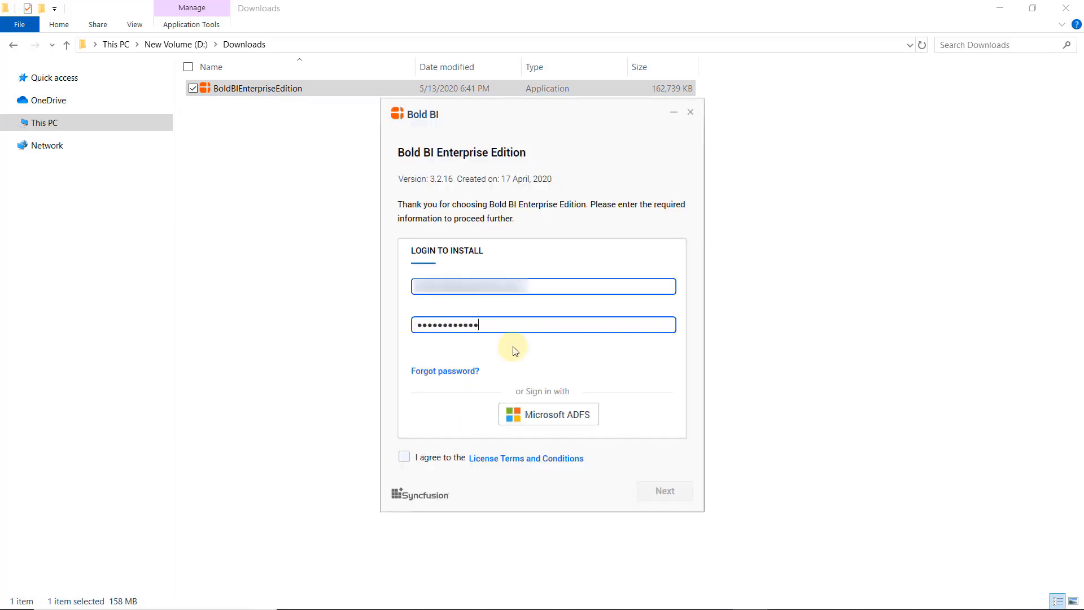
left_click(404, 458)
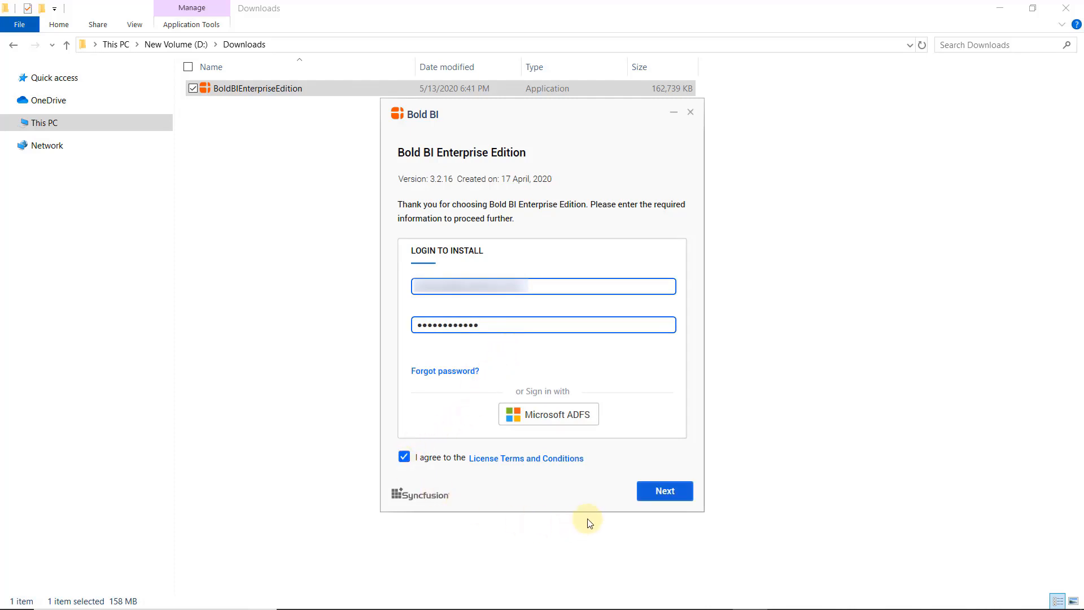
left_click(671, 498)
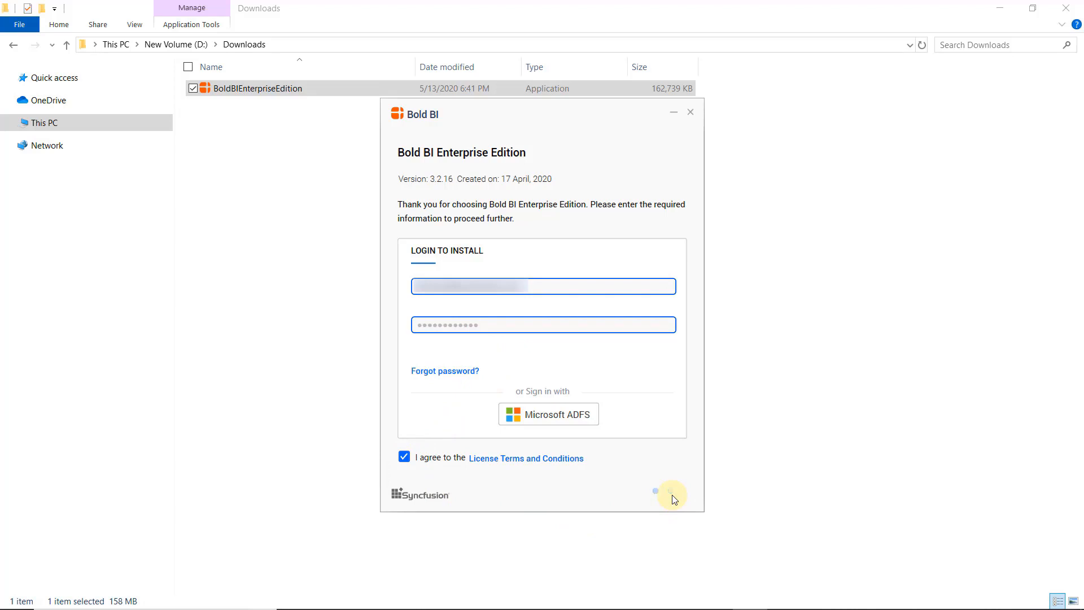
- Select the Bold BI - 5 trial license and accept the install settings with Microsoft IIS Express as the web server type
left_click(577, 309)
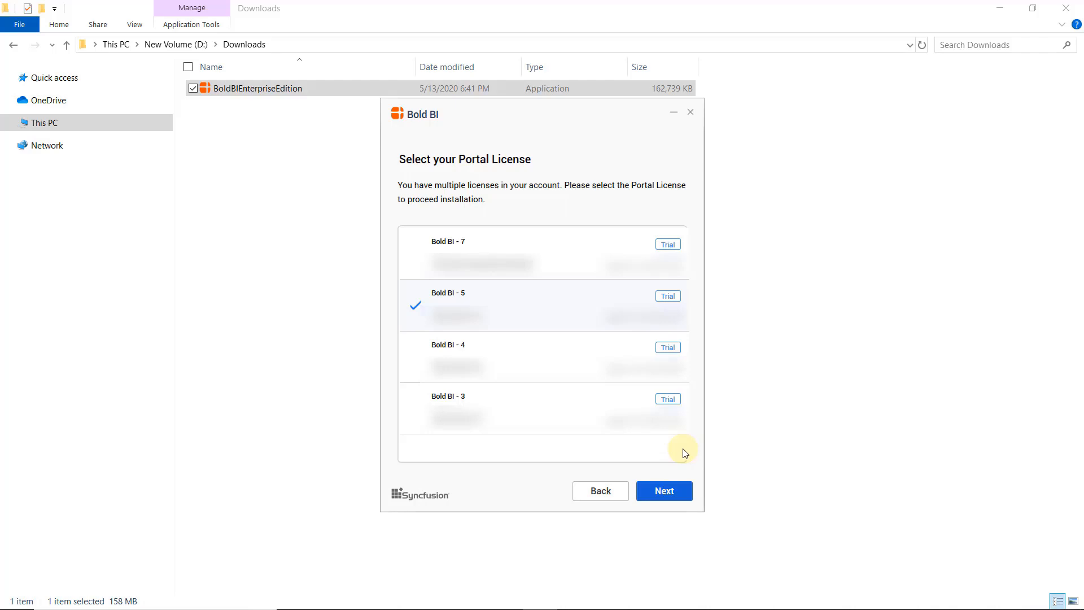
left_click(672, 492)
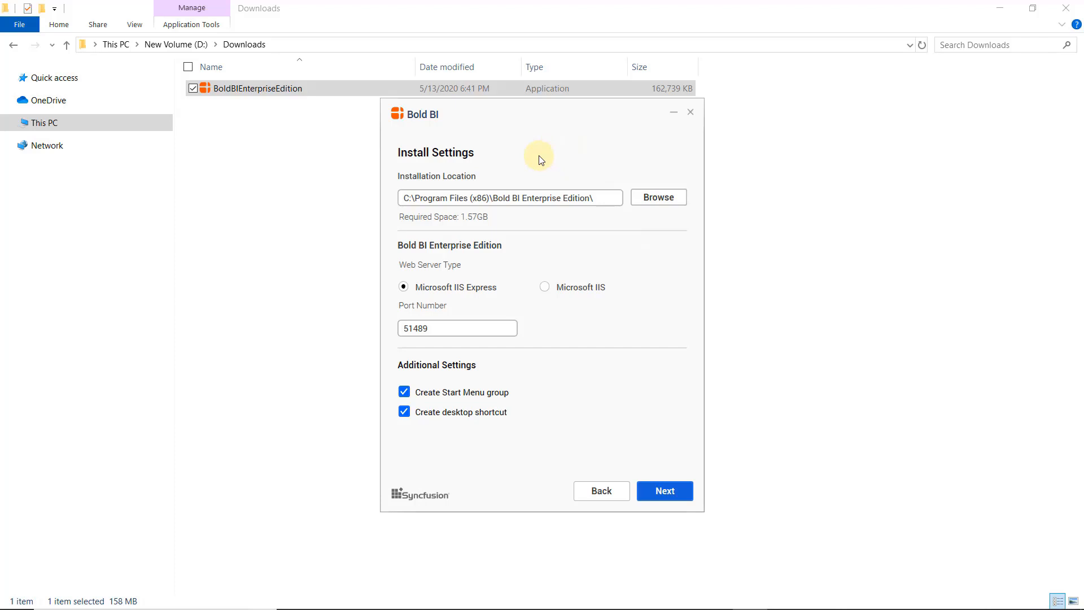
left_click(616, 199)
left_click(547, 288)
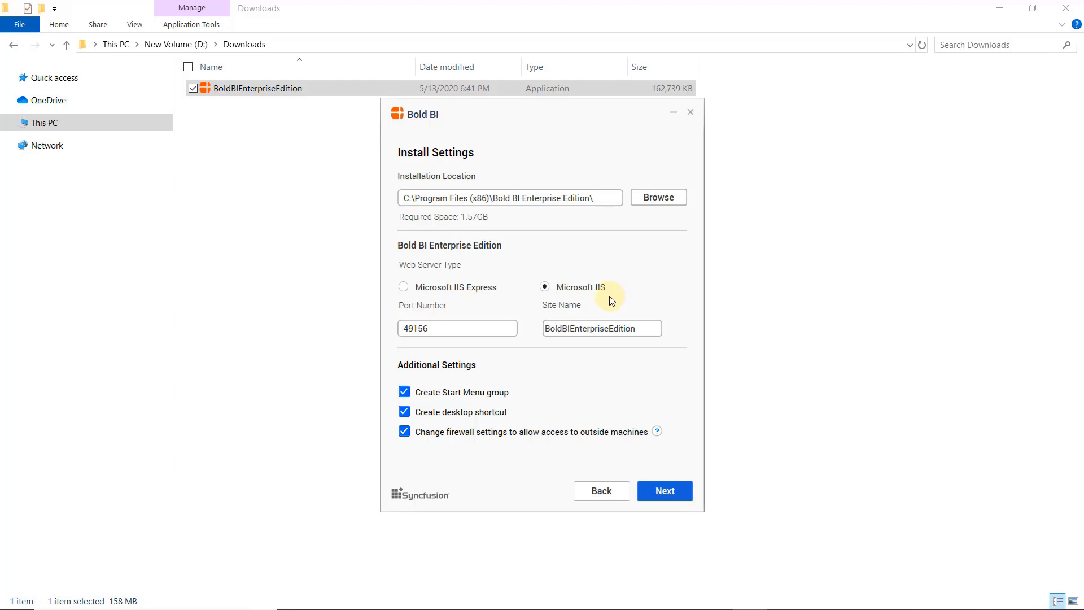
left_click(405, 289)
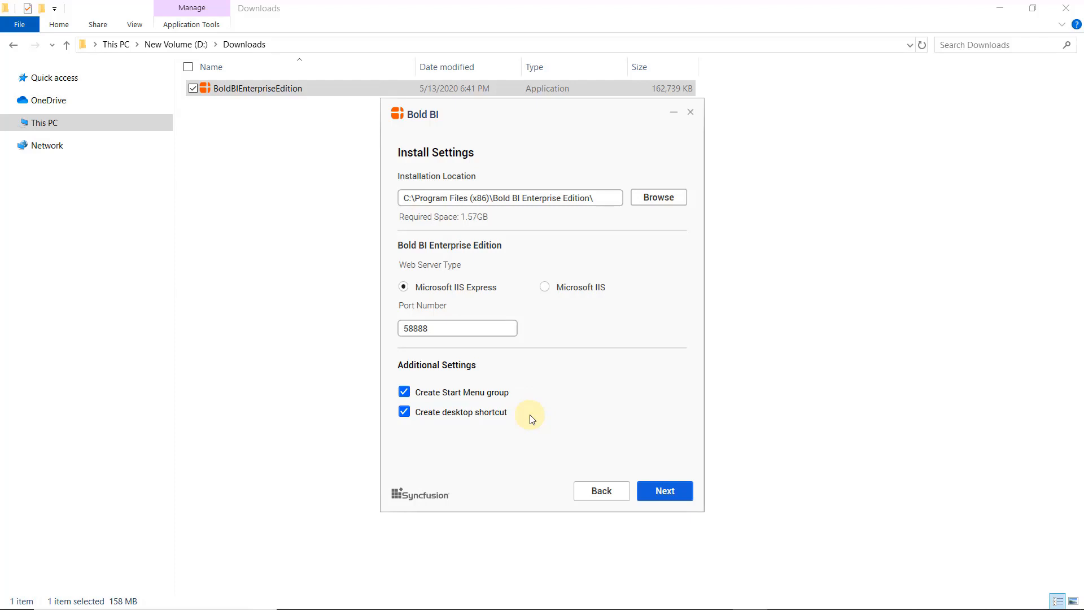
left_click(661, 491)
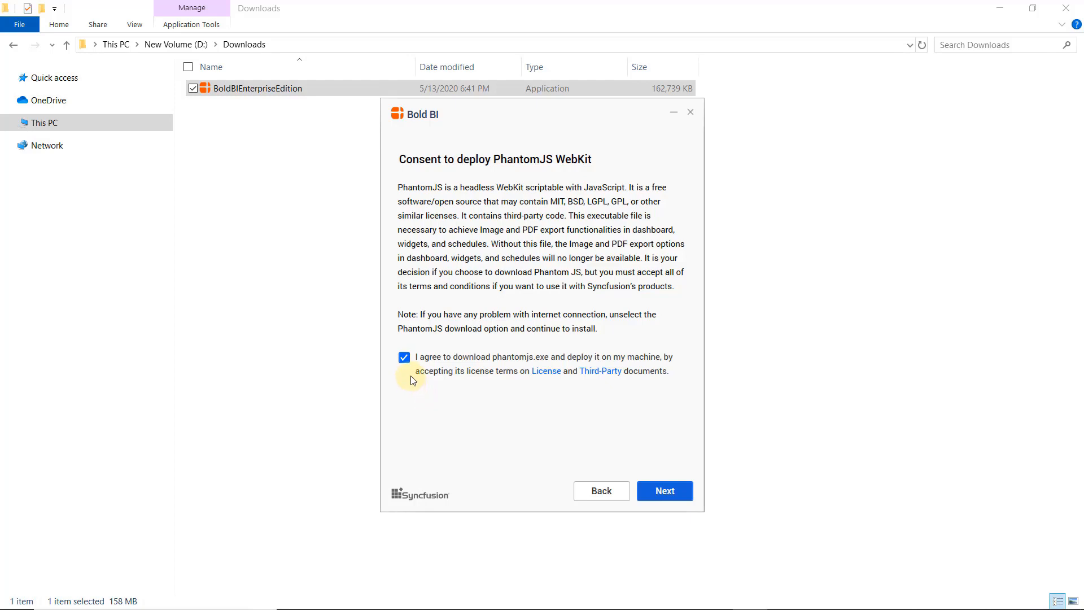
- Accept the PhantomJS deployment and install Bold BI with the Npgsql 4.0.0 and MySQLConnector 0.45.1 client libraries
left_click(671, 493)
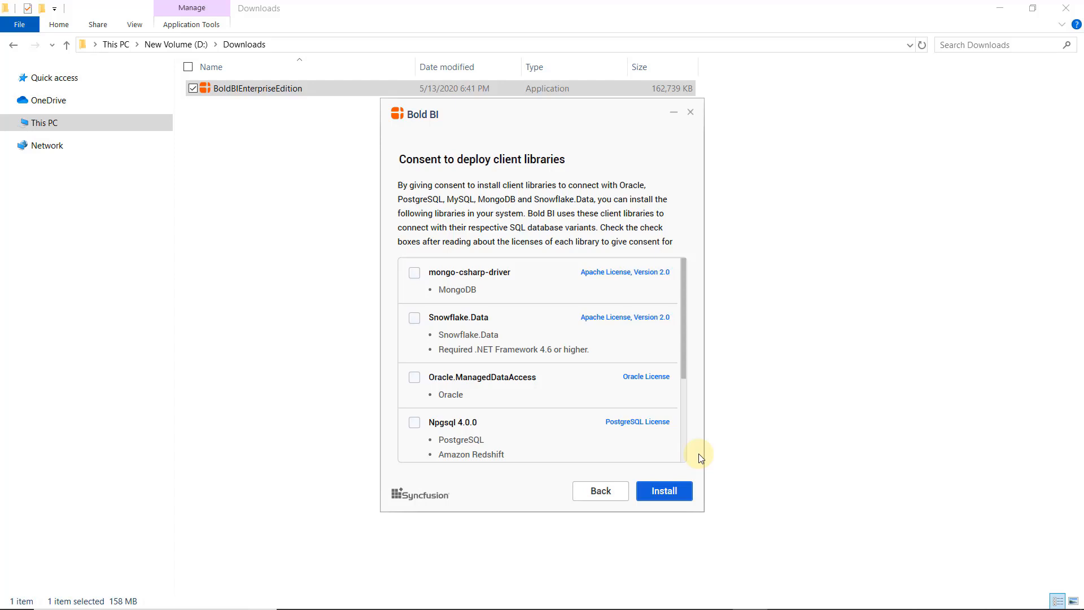
scroll(542, 361, "down", 3)
left_click(414, 282)
left_click(415, 372)
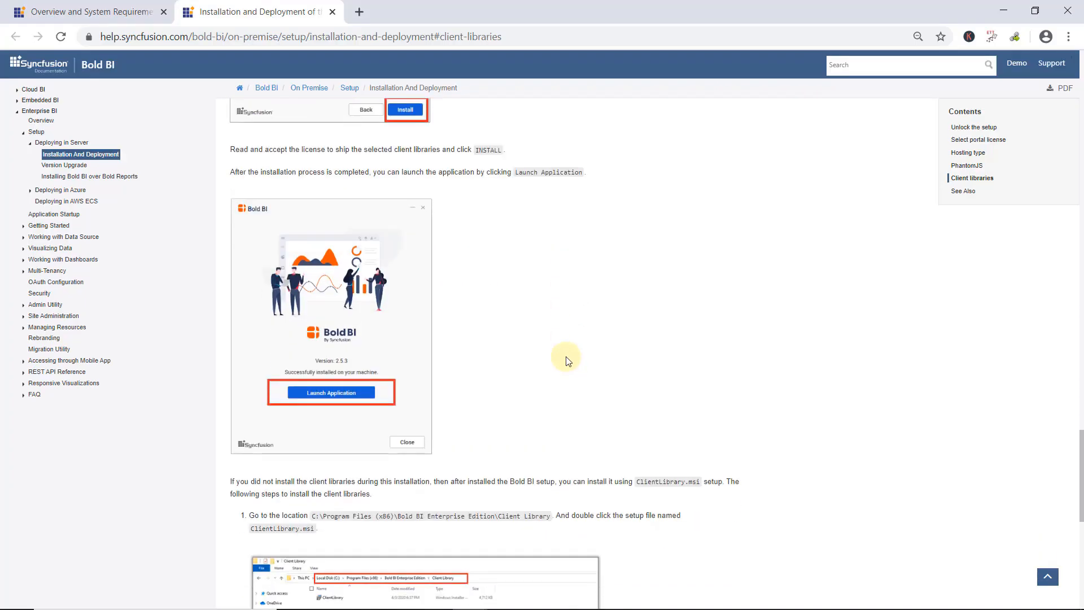
scroll(564, 359, "down", 4)
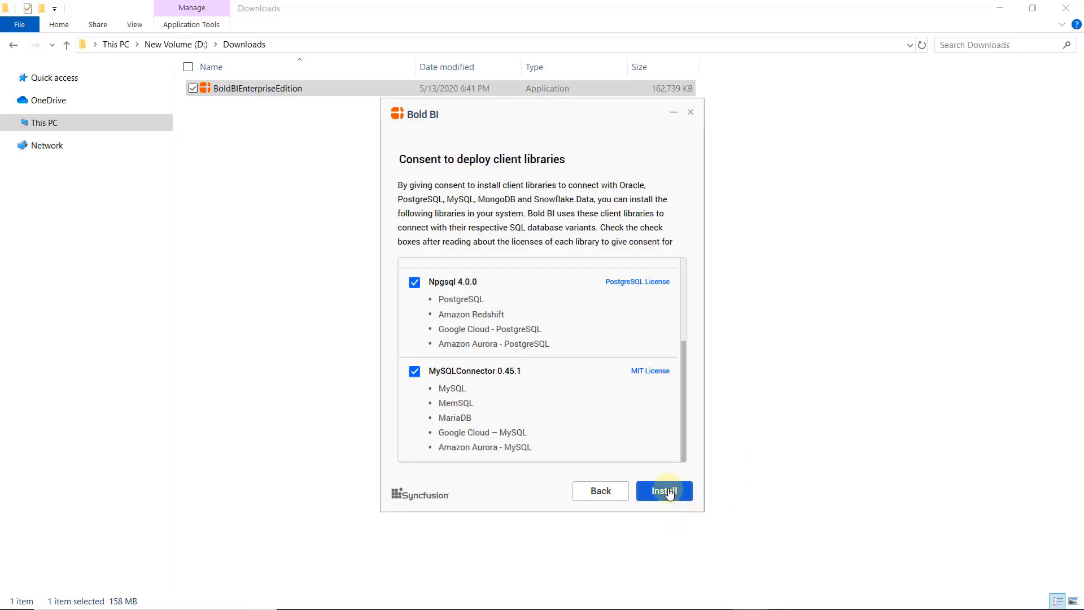
left_click(667, 491)
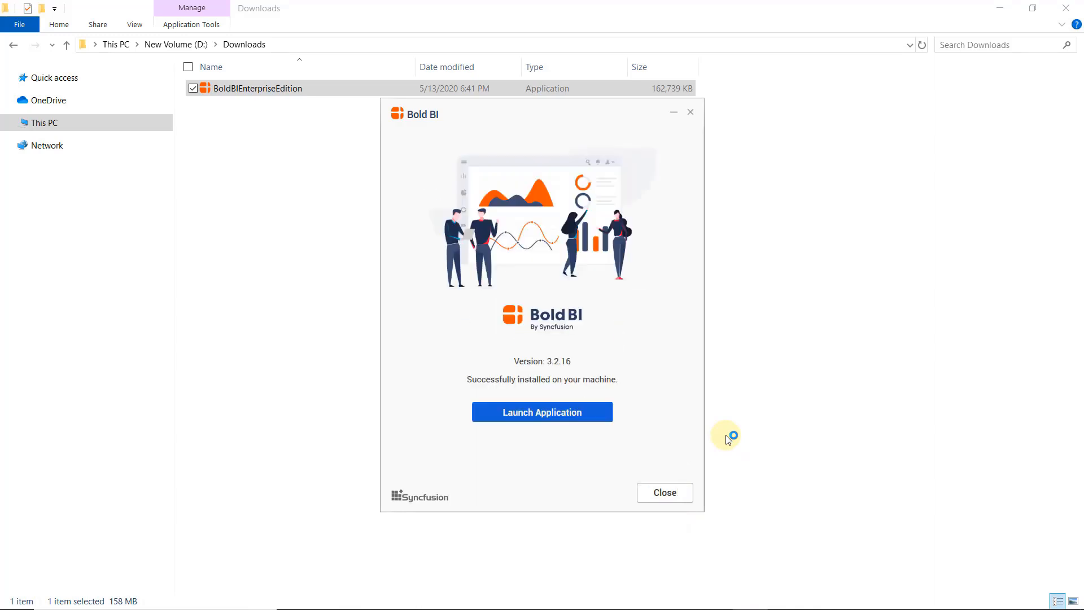
- Launch Bold BI and configure its server with SQL Server, SQL authentication, the server name, username, password and a new database
left_click(557, 417)
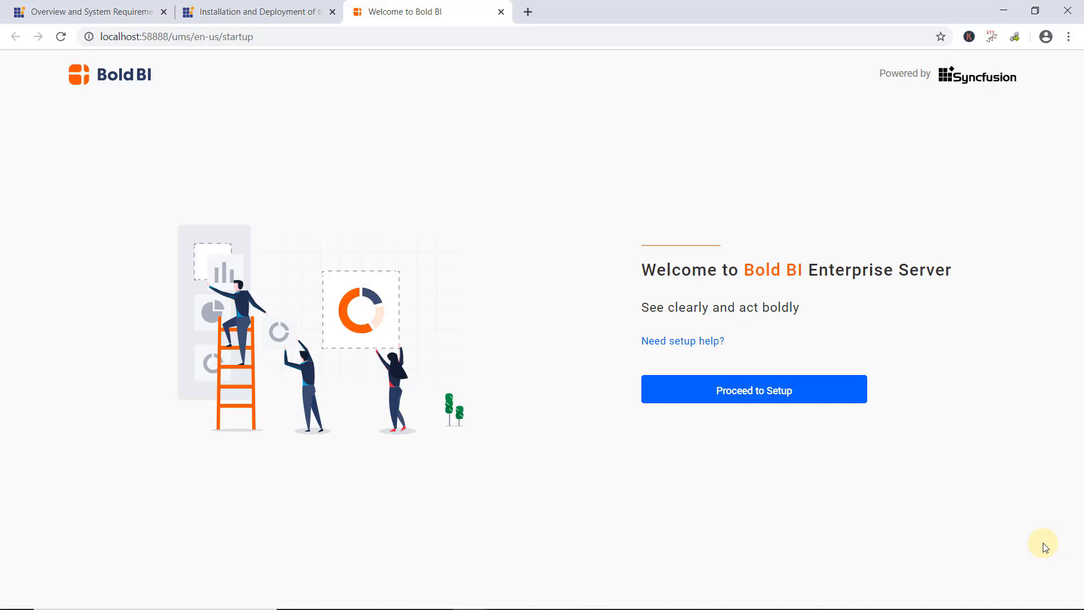
left_click(757, 400)
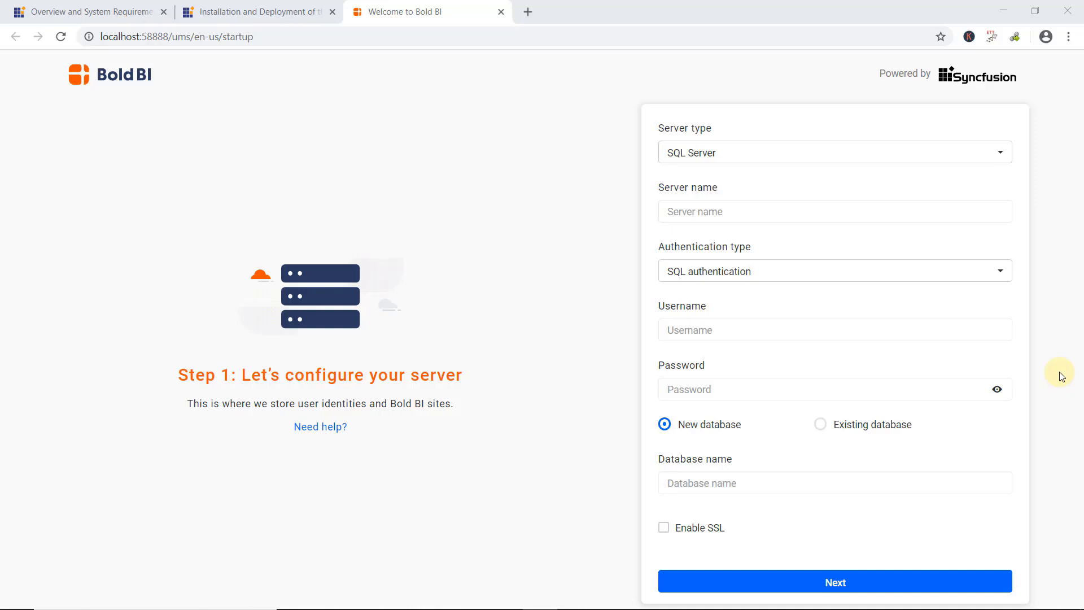
left_click(1003, 153)
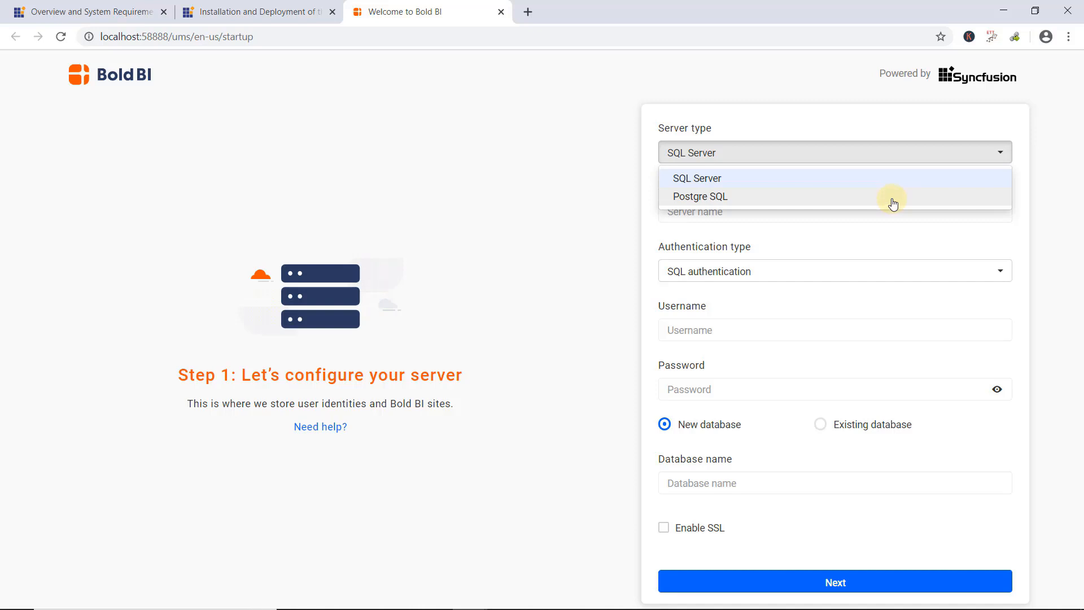
left_click(907, 179)
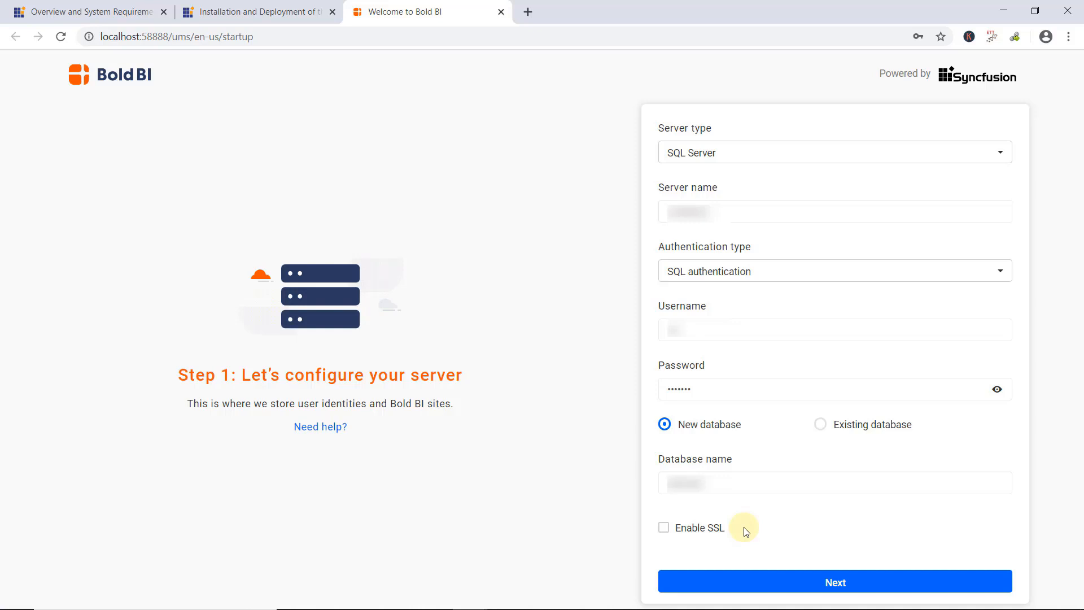
left_click(841, 578)
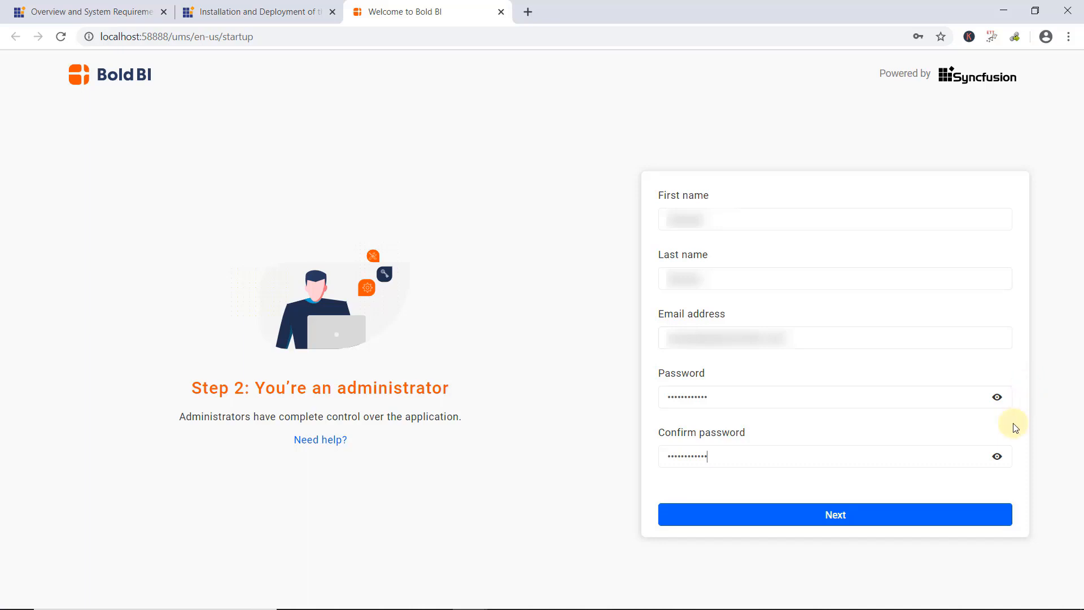
- Create the administrator account with name, e-mail and password, and configure the site on an existing SQL Server database with its login password
left_click(950, 516)
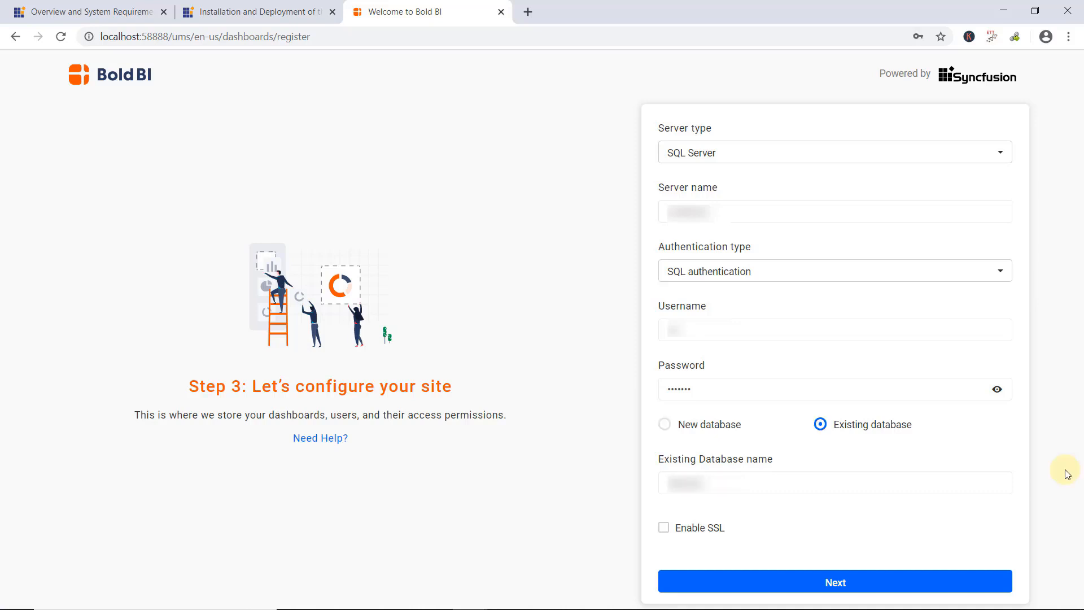
left_click(861, 580)
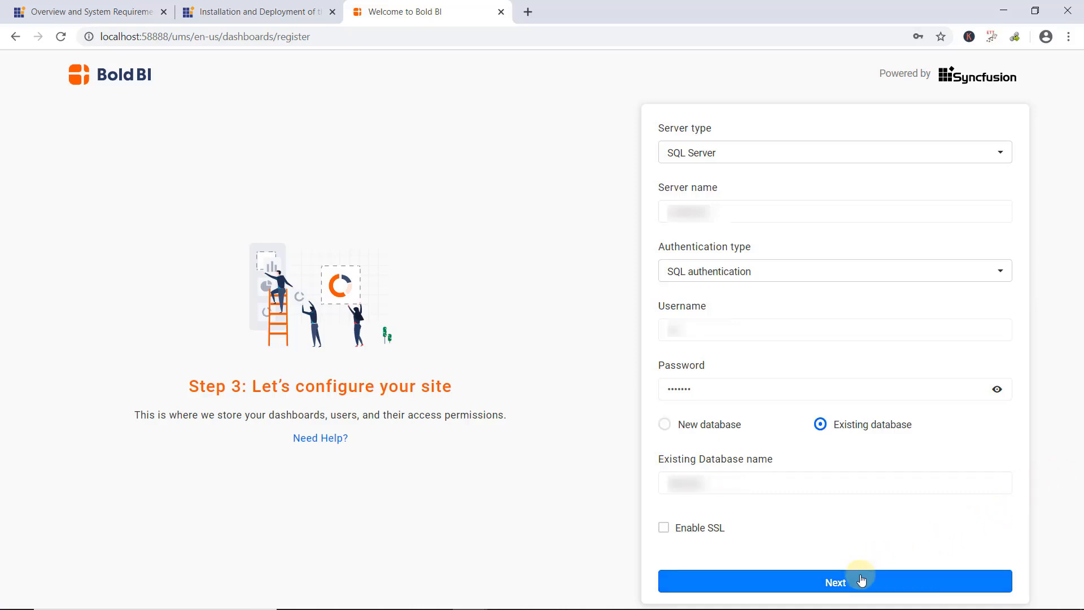
- Postpone the data store configuration to finish the setup, and go to the dashboards page
scroll(1057, 456, "down", 1)
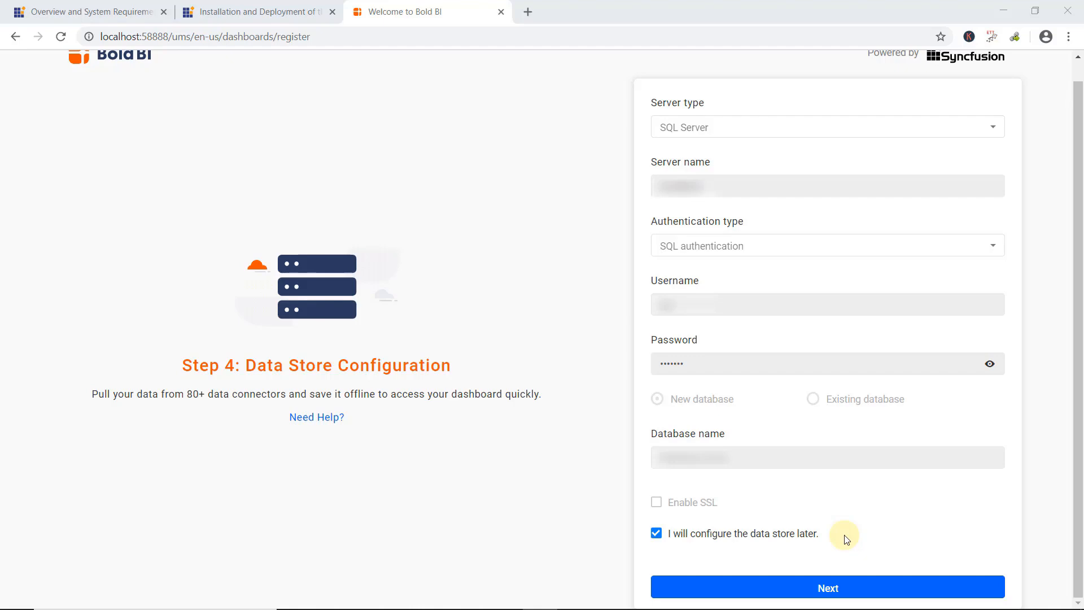
left_click(852, 588)
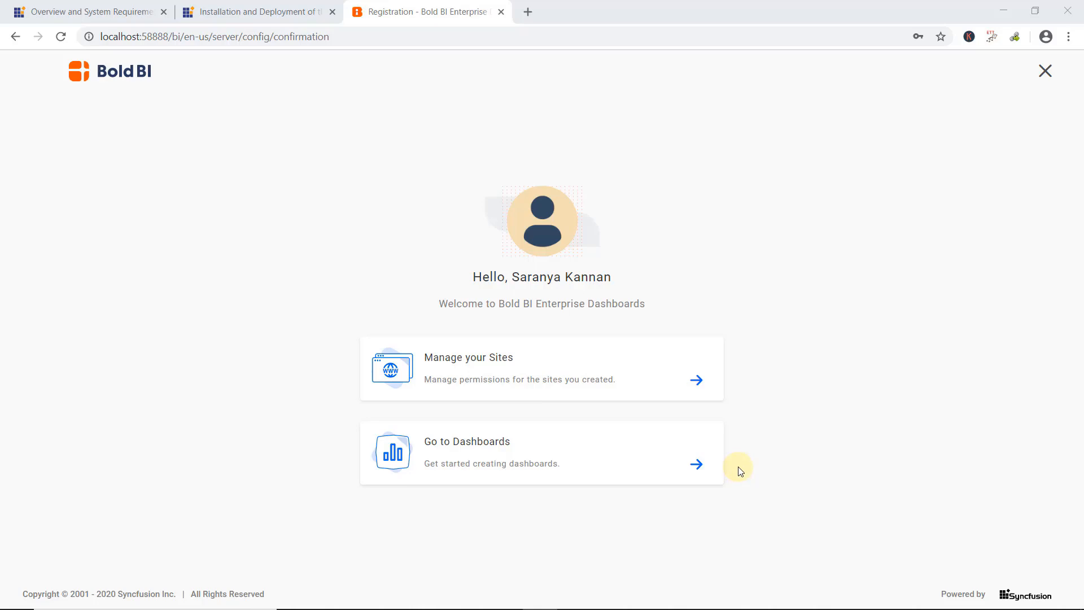
left_click(602, 460)
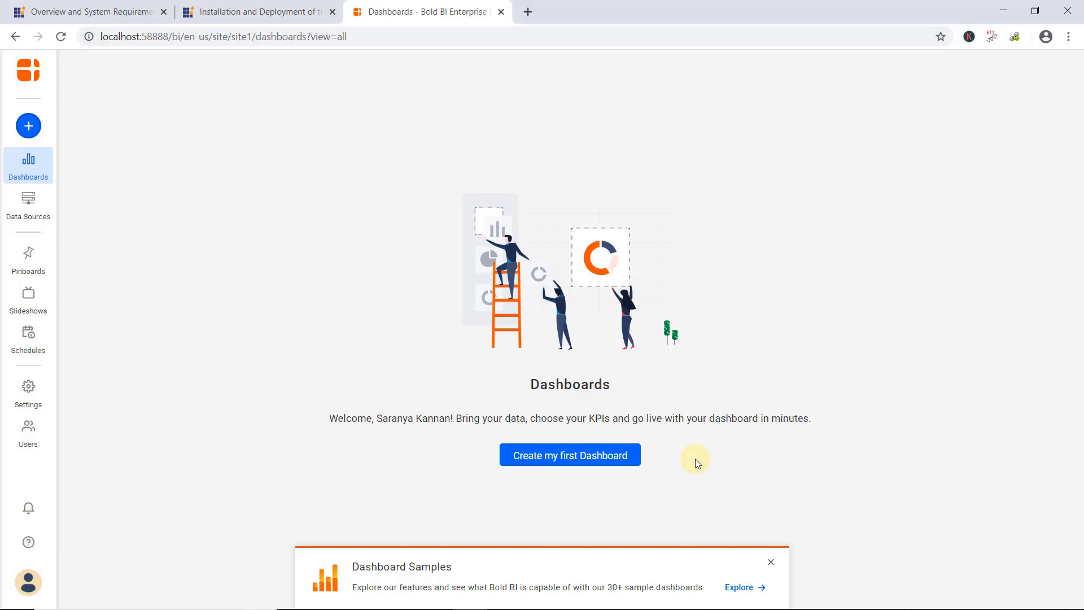
- Add the Northwind Traders Sales Analysis dashboard from the sample gallery and open it
left_click(741, 585)
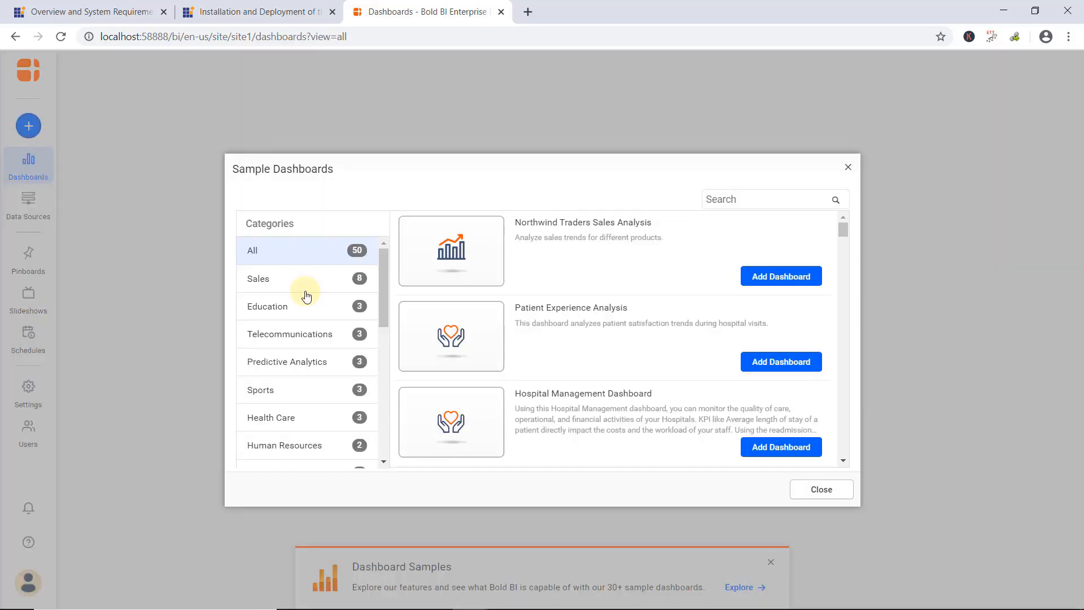
left_click(778, 278)
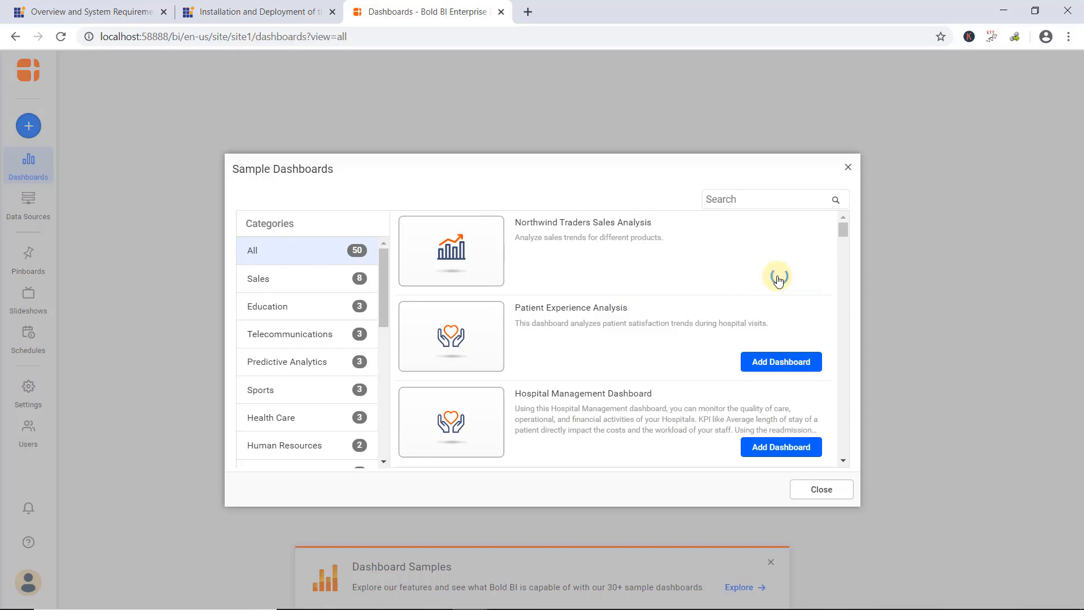
left_click(825, 493)
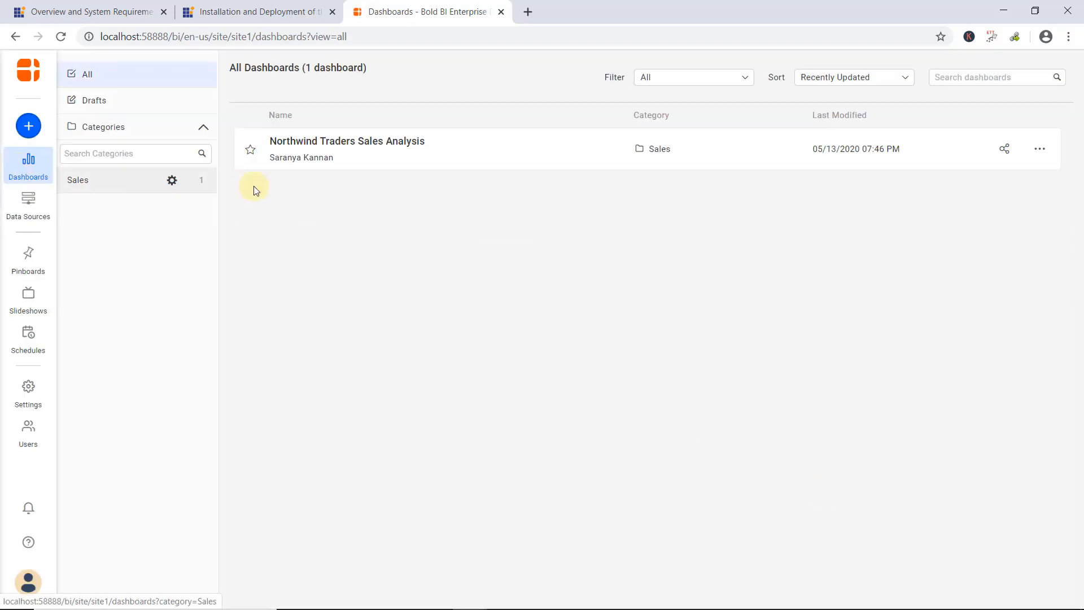
left_click(472, 168)
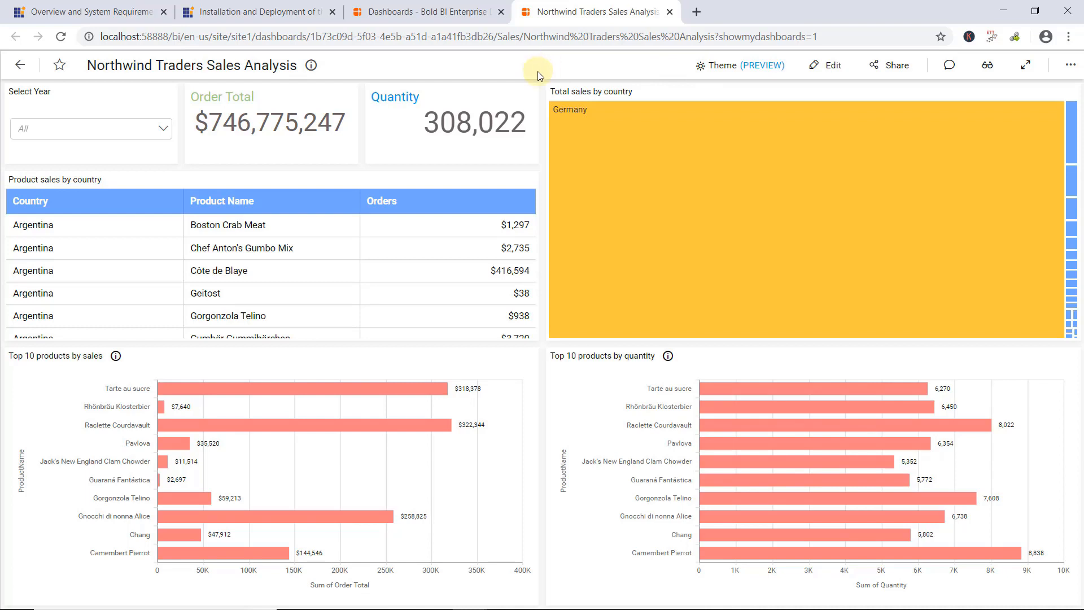
- Return to the dashboards list and look through the sample dashboards gallery without adding another one
left_click(429, 11)
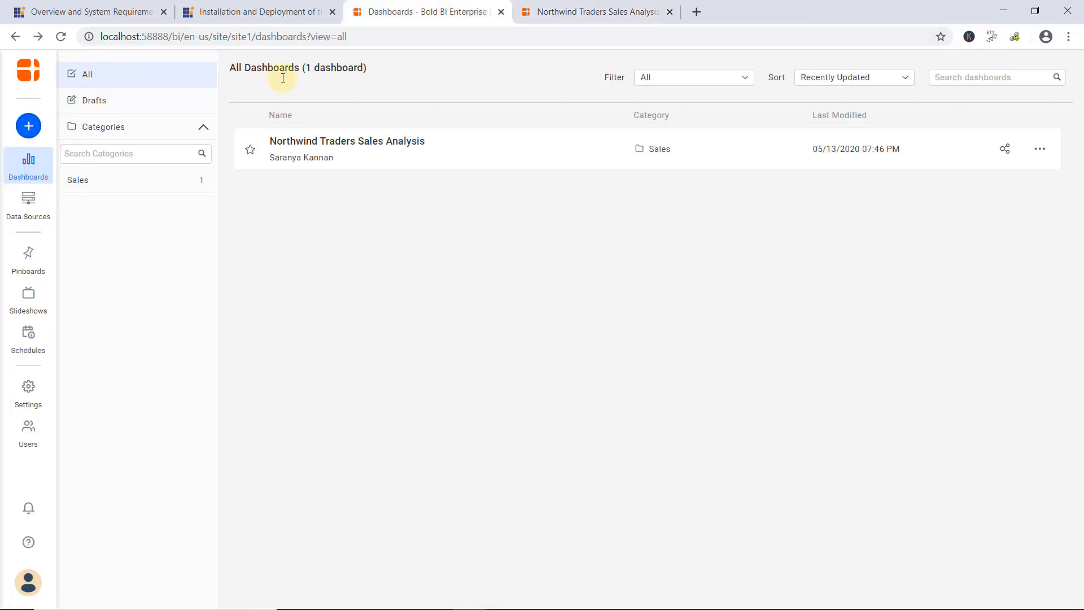
left_click(24, 131)
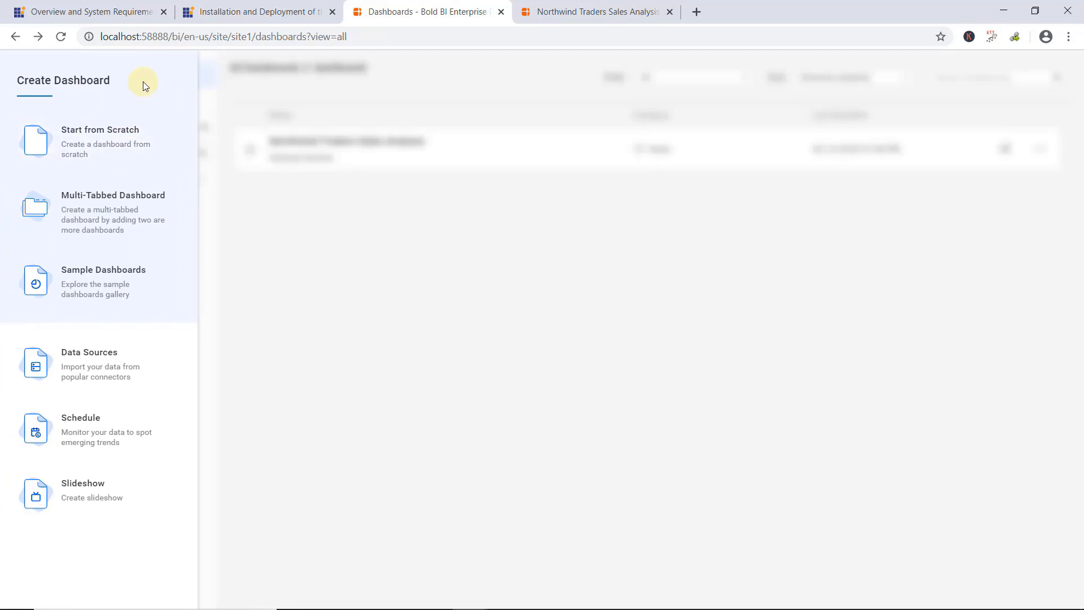
left_click(124, 305)
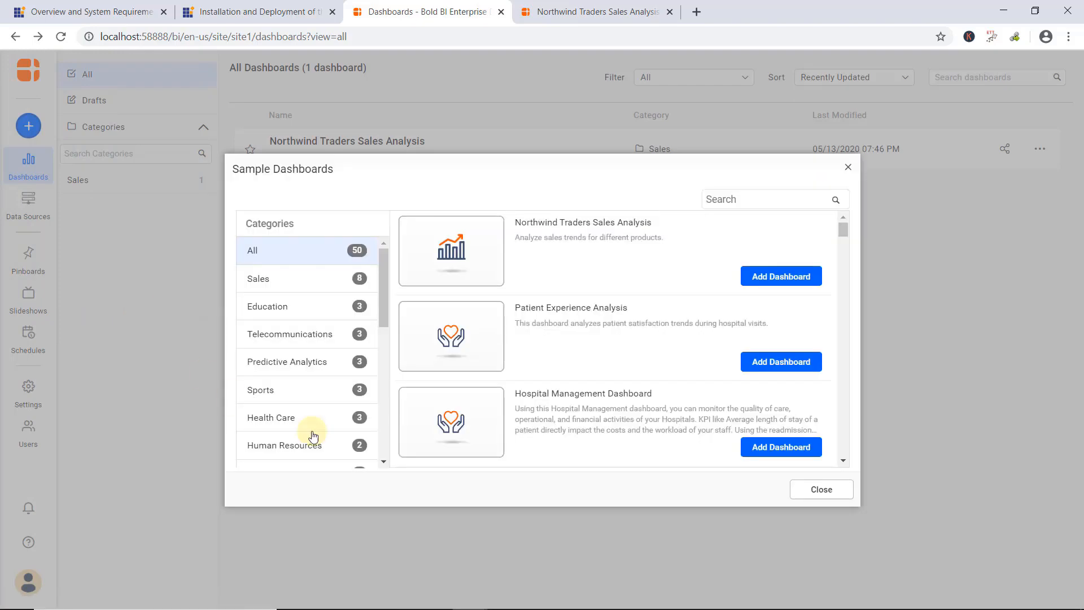
left_click(822, 489)
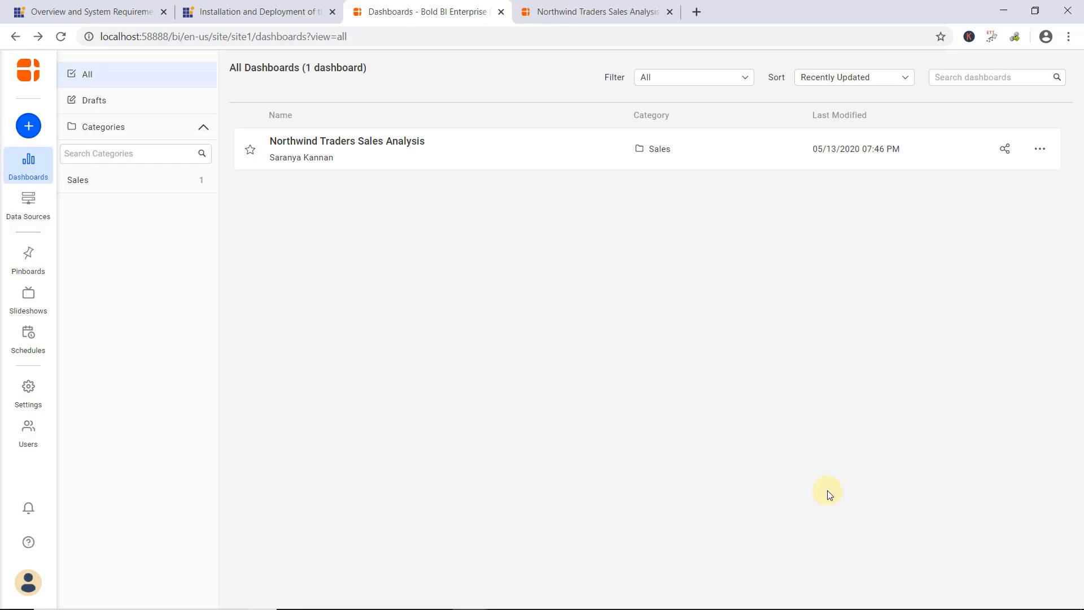
- Create a dashboard from scratch named Supply Chain Performance Dashboard and open it in the designer
left_click(28, 126)
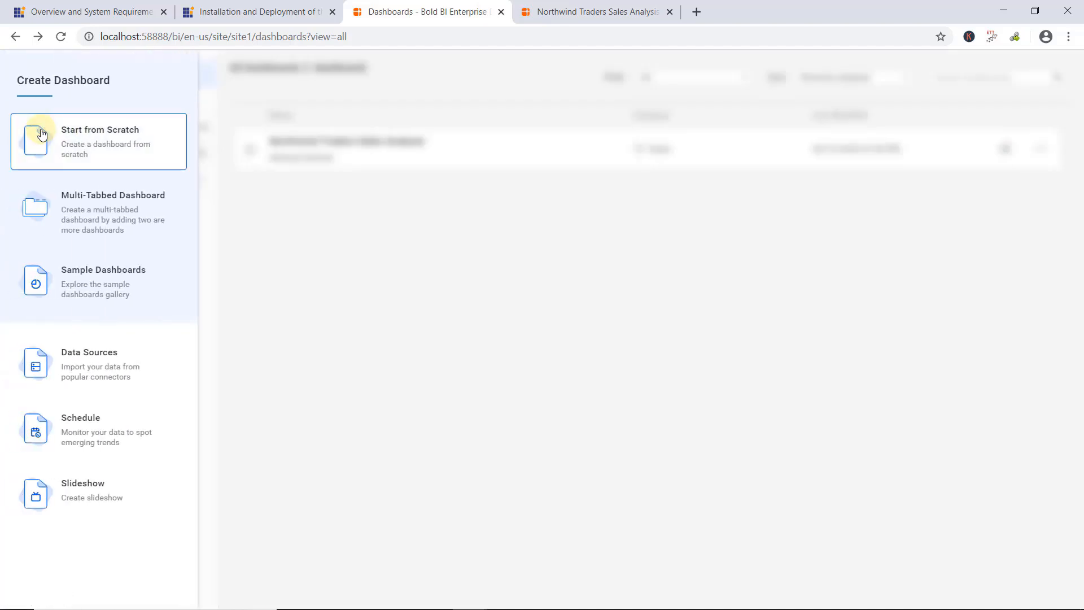
left_click(145, 158)
type("Supply Chain Performance Dashboard")
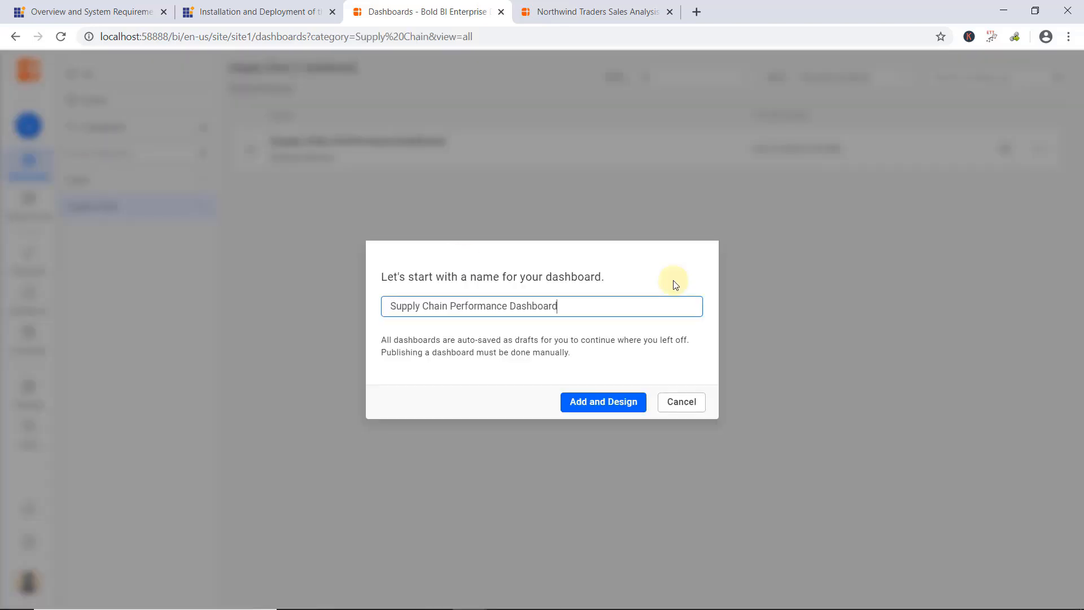
left_click(600, 407)
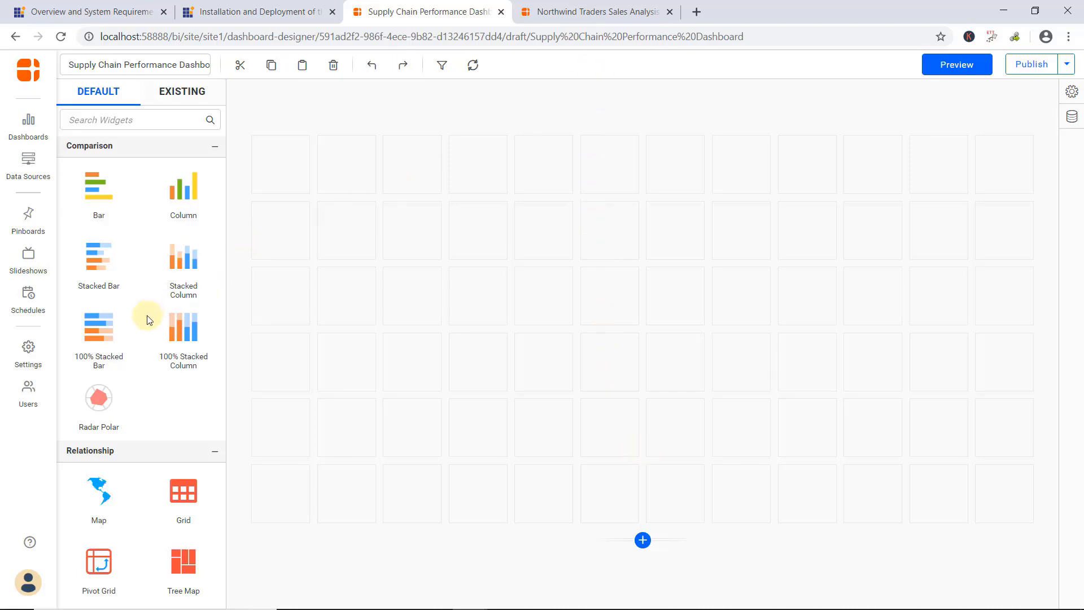
- Look over the available widgets and the dashboard's data sources
mouse_move(141, 337)
scroll(142, 337, "down", 1)
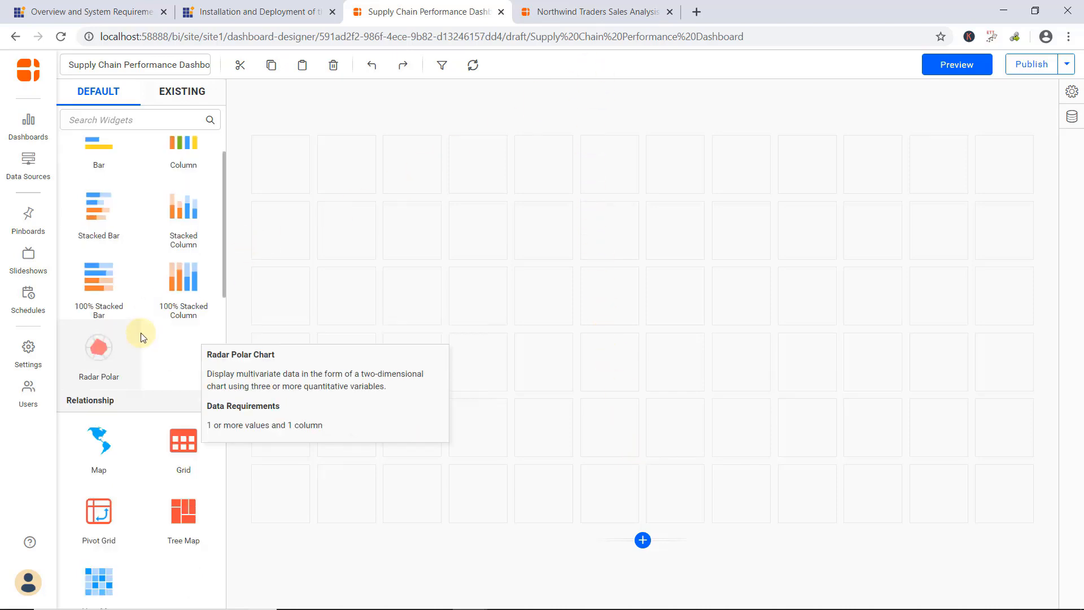
scroll(142, 337, "up", 1)
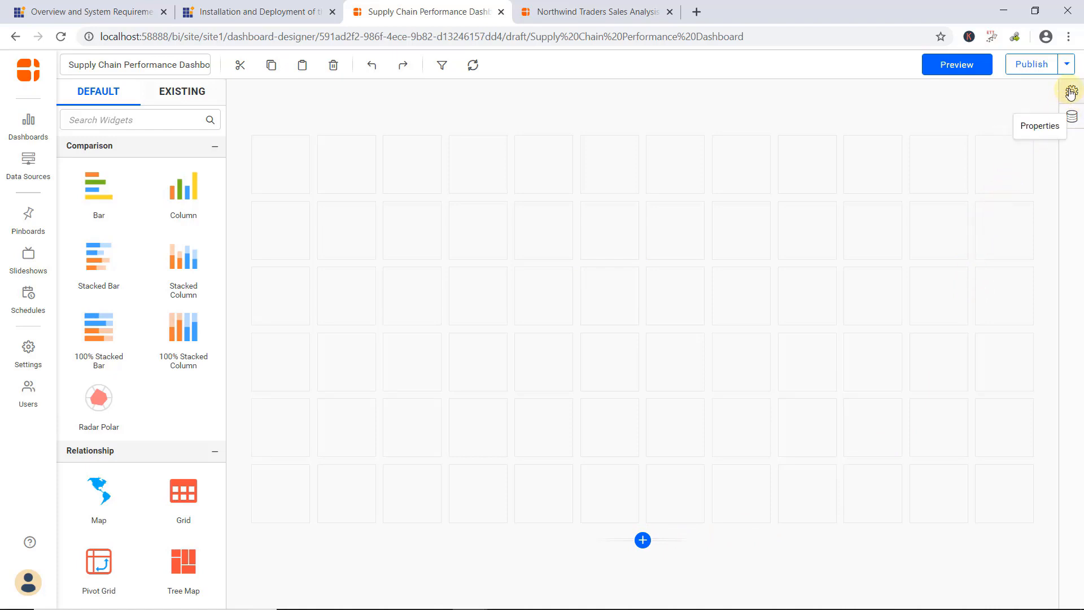
left_click(1074, 121)
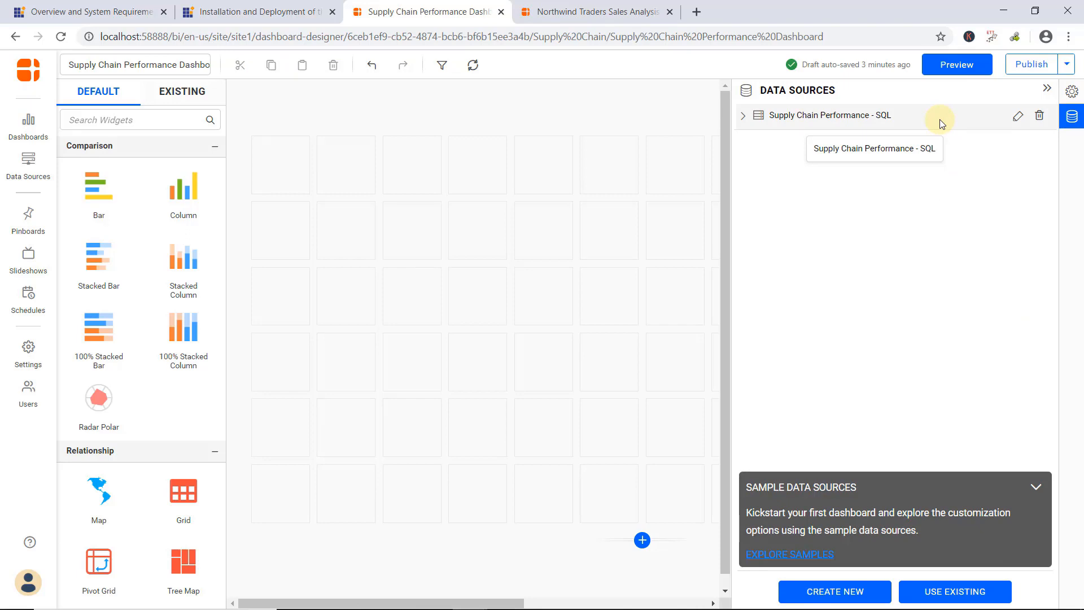
left_click(1048, 90)
- Place a Radial Gauge widget in the first three grid columns from the second row and assign Perfect Order Rate as its actual value
scroll(188, 354, "down", 3)
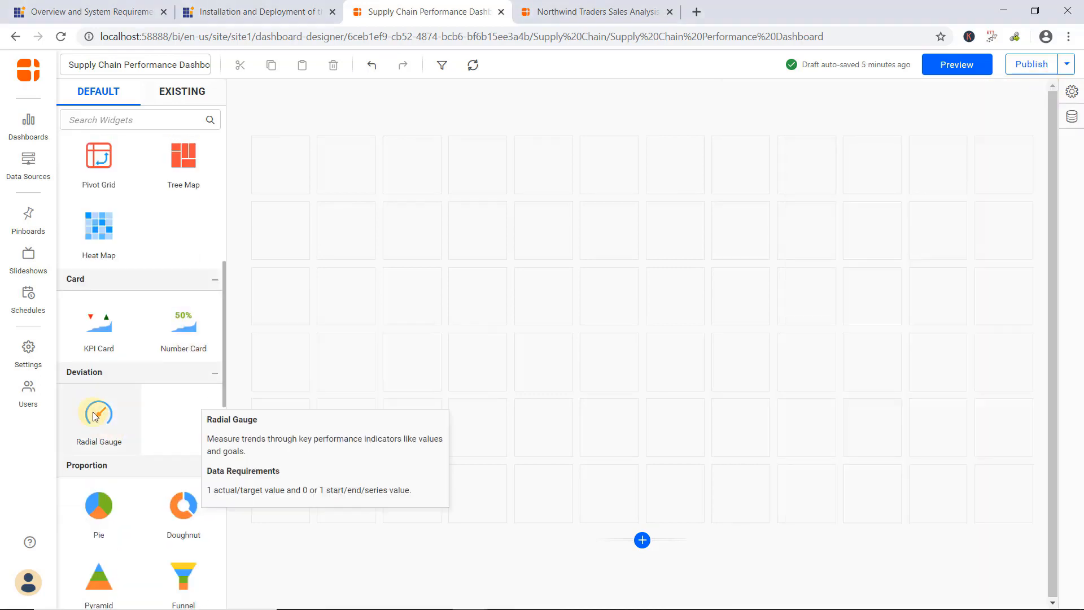
left_click_drag(98, 413, 286, 230)
left_click(441, 203)
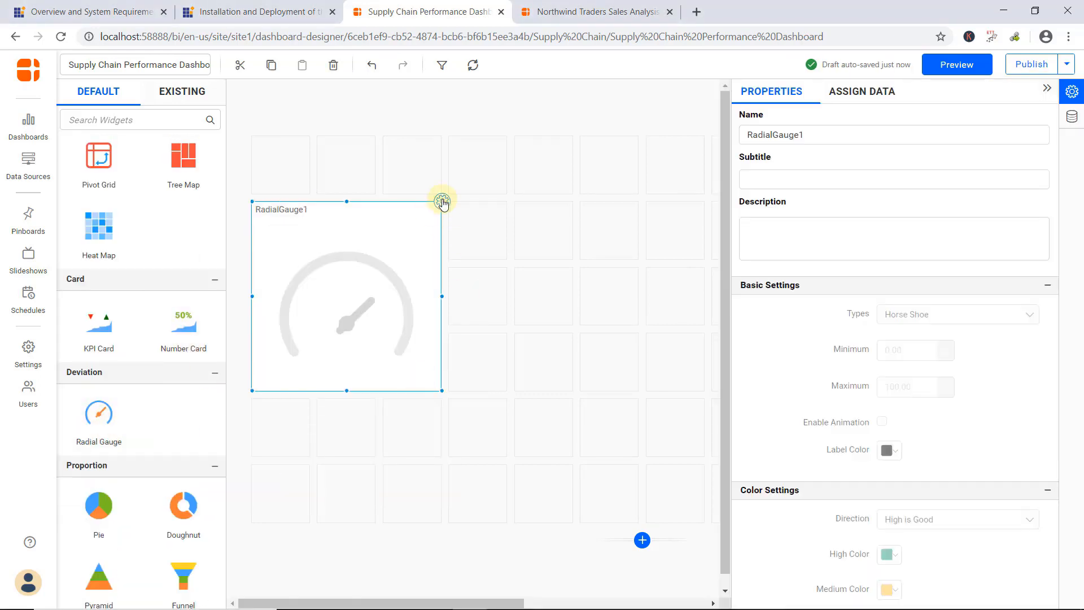
left_click(879, 92)
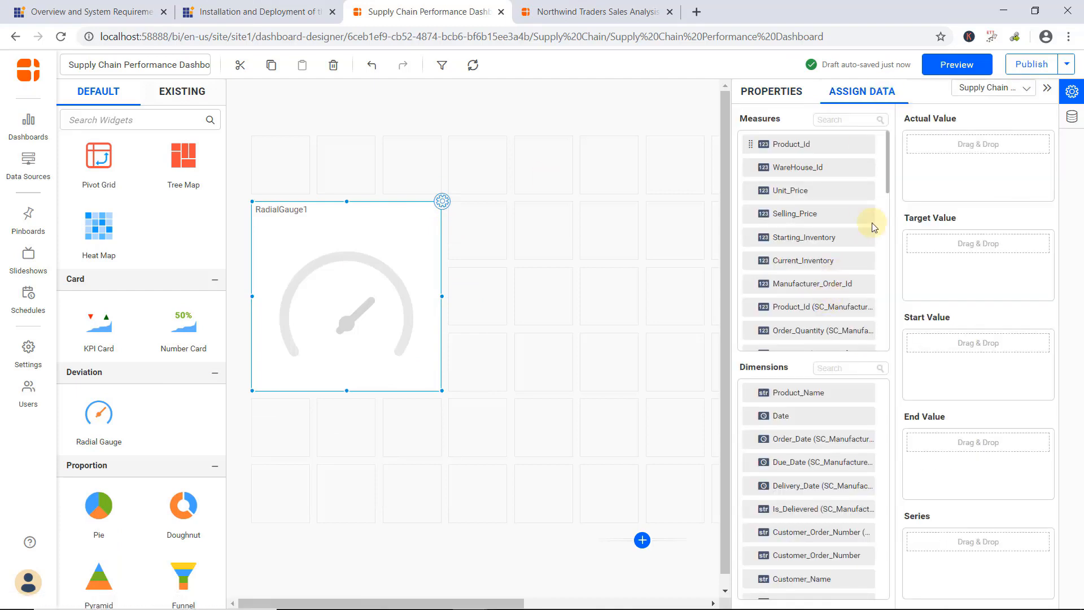
scroll(884, 214, "down", 5)
left_click_drag(858, 290, 923, 148)
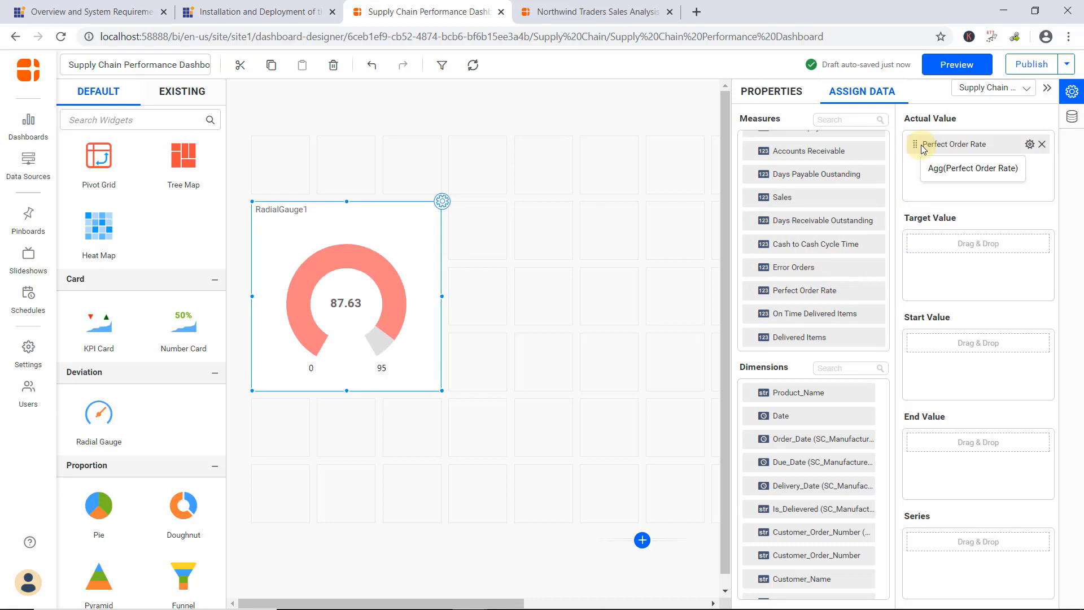
- Name the gauge "POR - Perfect Order Rate", subtitle it "Orders without any late shipments & damaged items." and paste its description about customer queries or negative feedback
left_click(780, 95)
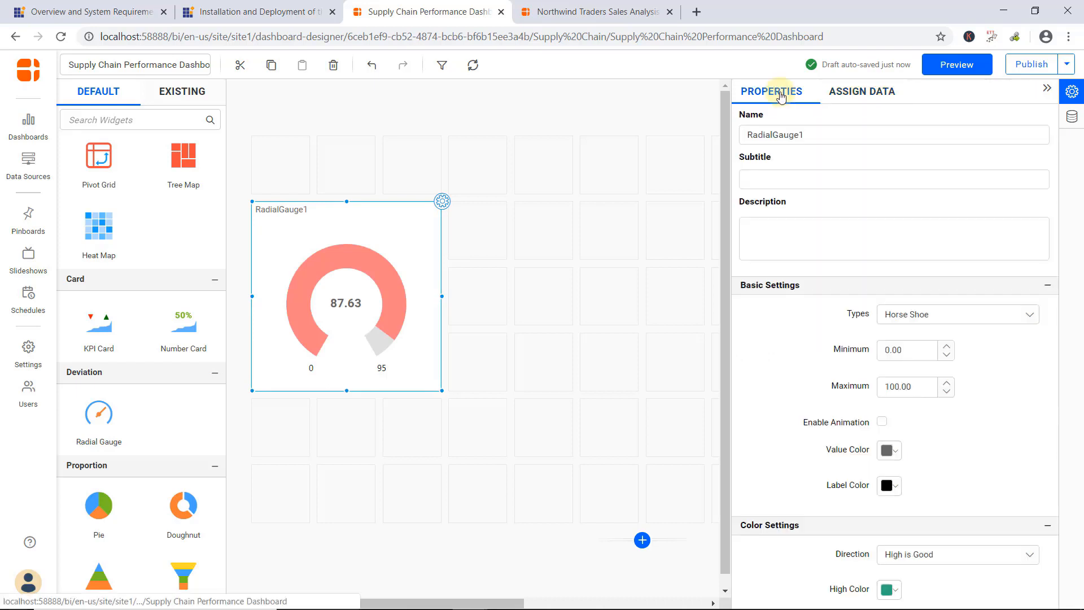
key("Tab")
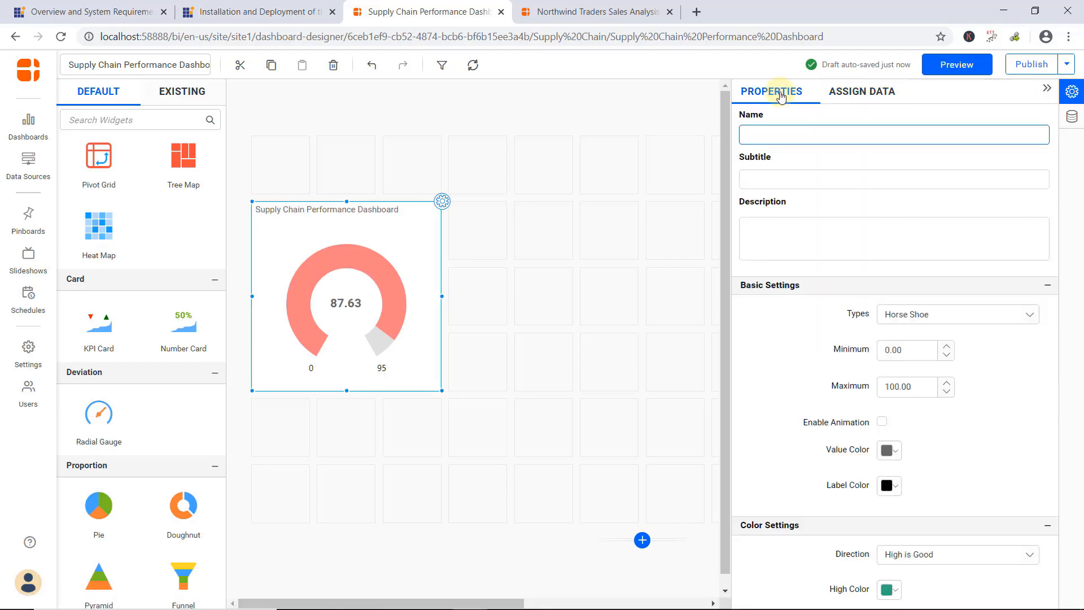
type("POR - Perfect Order Rate")
left_click(806, 180)
type("Orders without any late shipments & damaged items.")
left_click(774, 240)
key("ctrl+v")
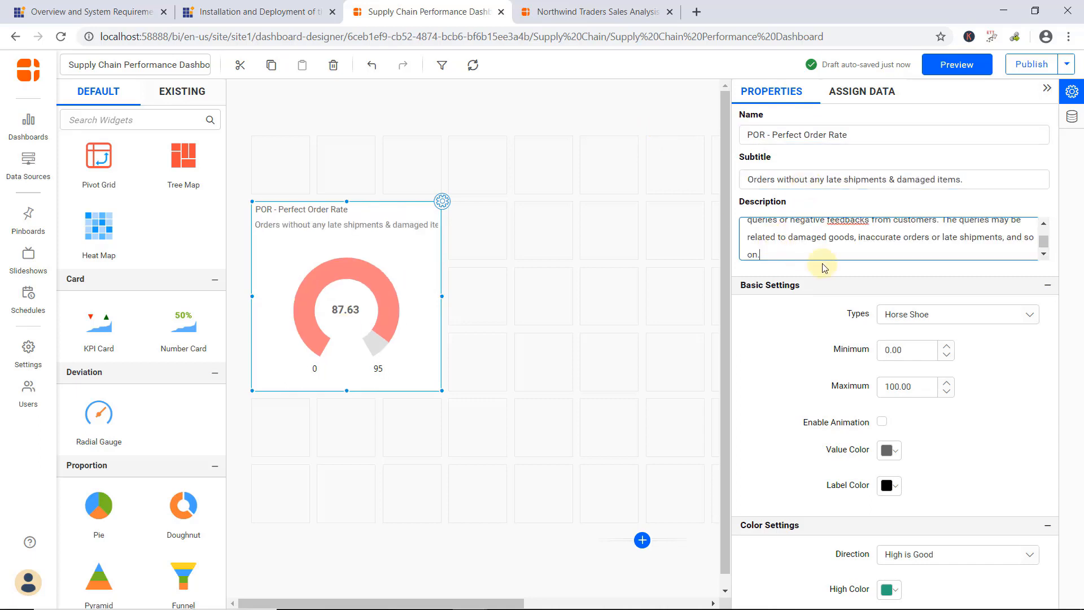
- Enable the gauge's animation and set its high color to dark blue, medium color to light orange and low color to coral
scroll(985, 431, "down", 2)
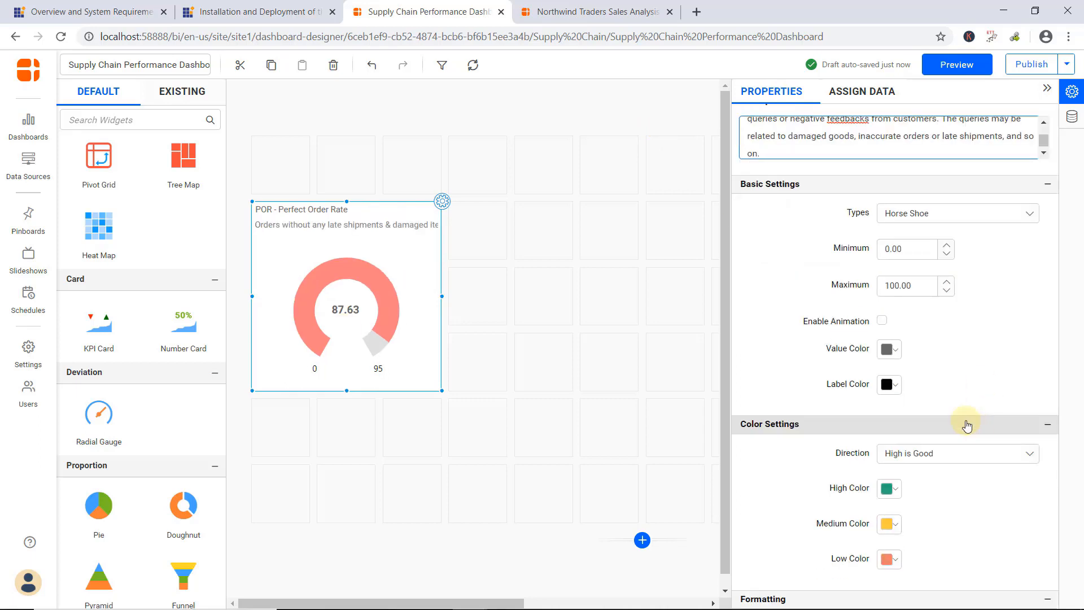
left_click(882, 320)
scroll(945, 406, "down", 3)
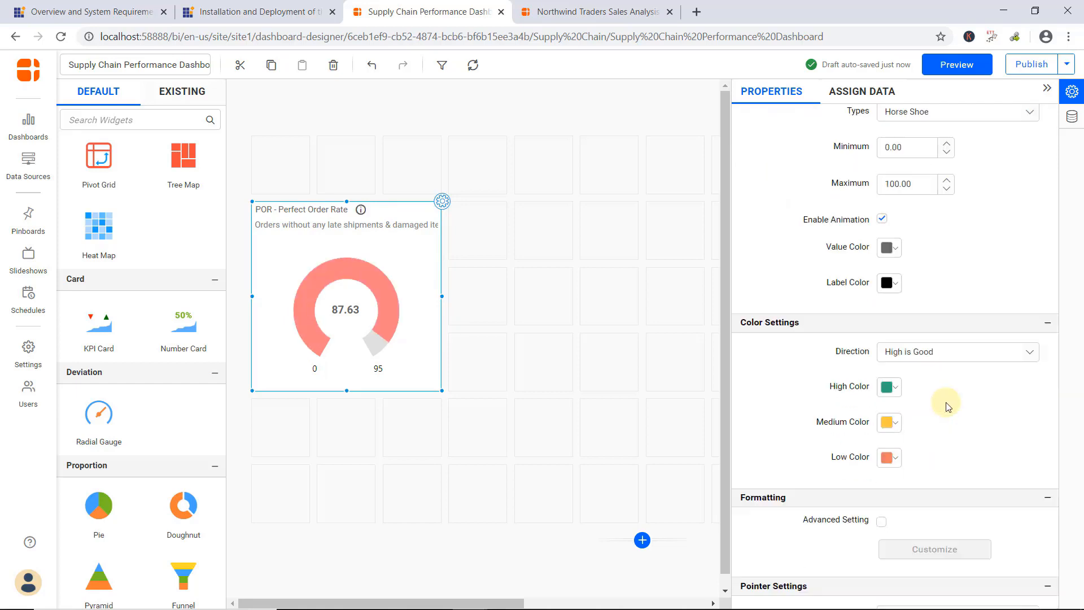
left_click(887, 336)
left_click(1006, 437)
left_click(968, 520)
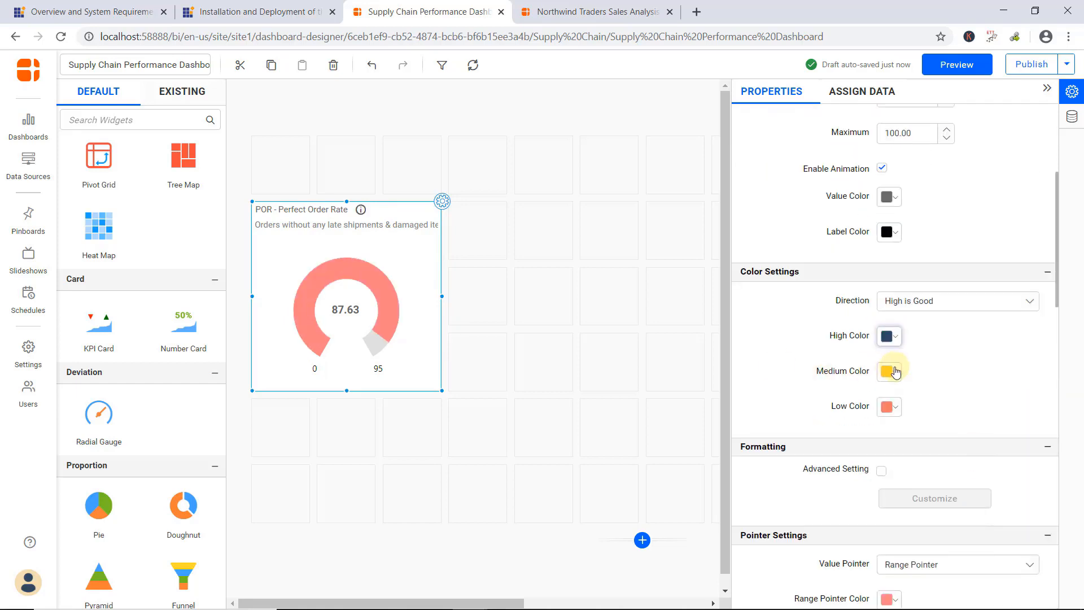
left_click(888, 371)
left_click(970, 555)
left_click(887, 406)
left_click(967, 587)
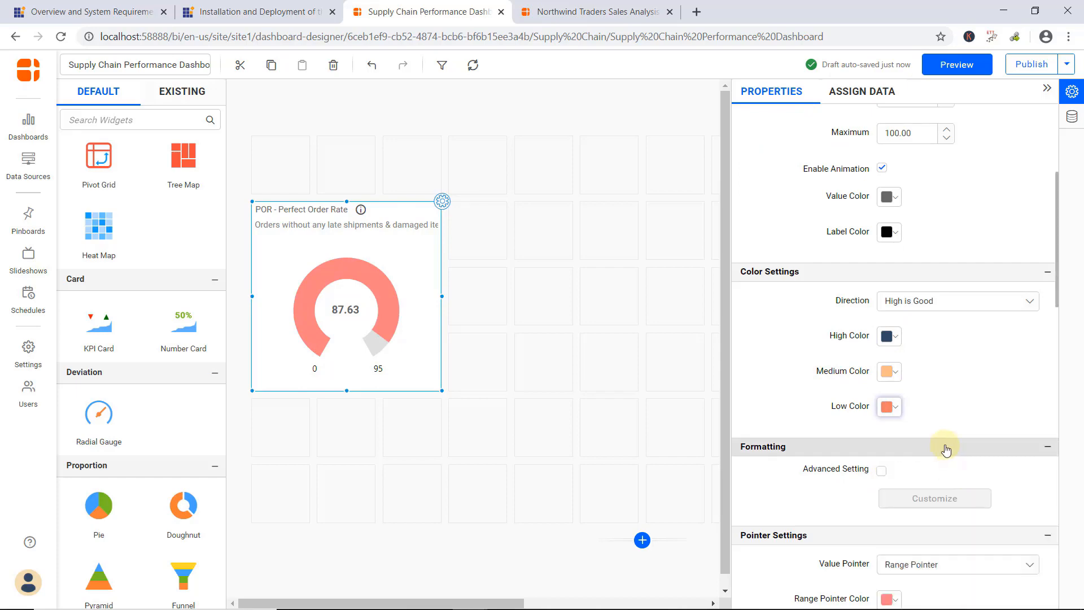
- Change the gauge's value pointer from a range pointer to a needle
scroll(984, 477, "down", 4)
left_click(958, 361)
left_click(954, 421)
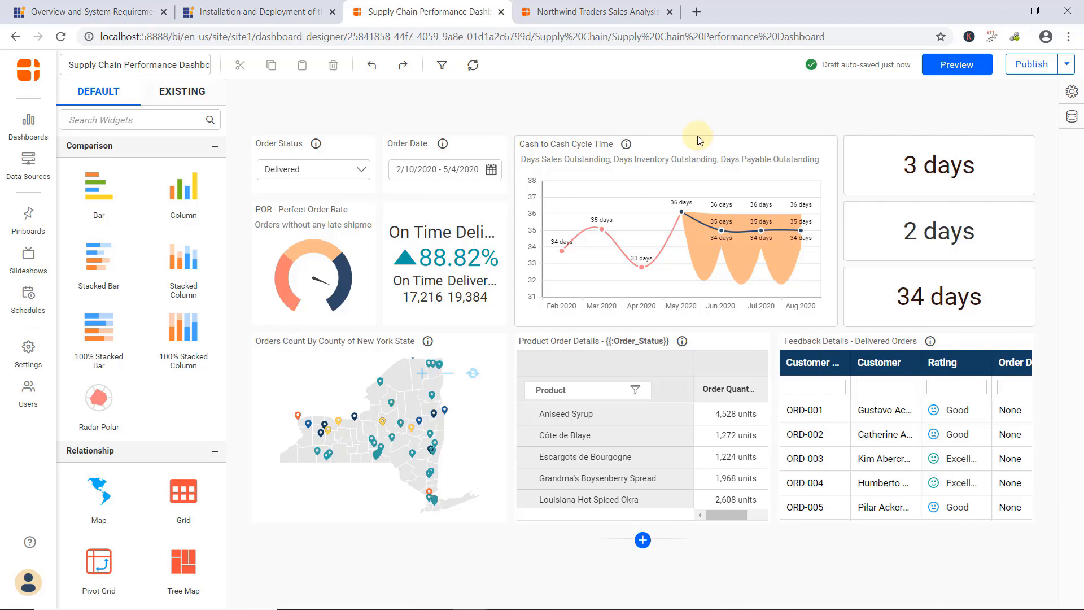
- Publish the Supply Chain Performance Dashboard and choose to view it
left_click(1027, 66)
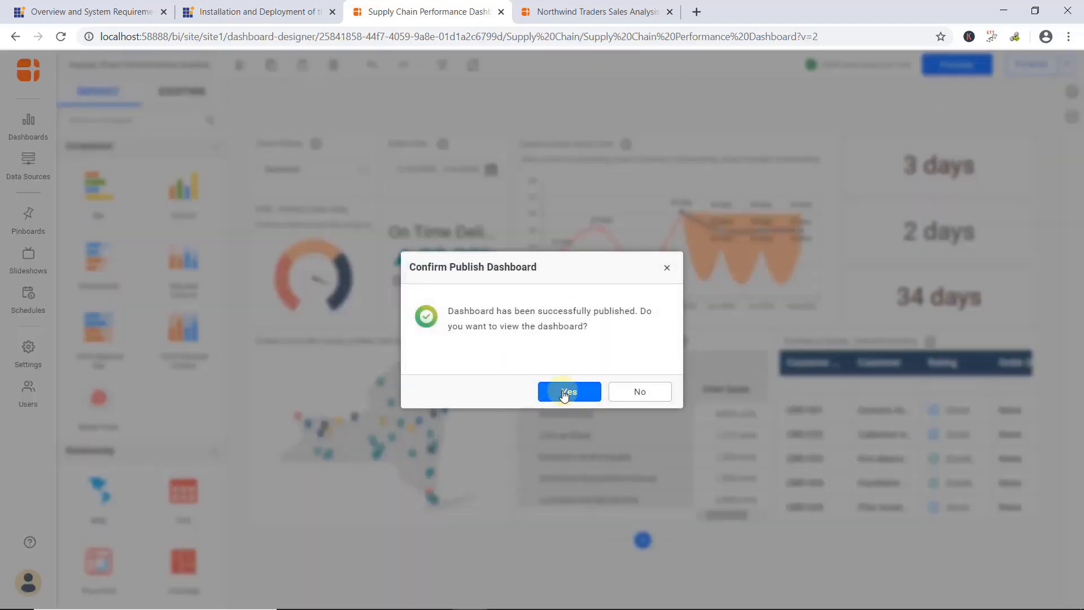
left_click(564, 392)
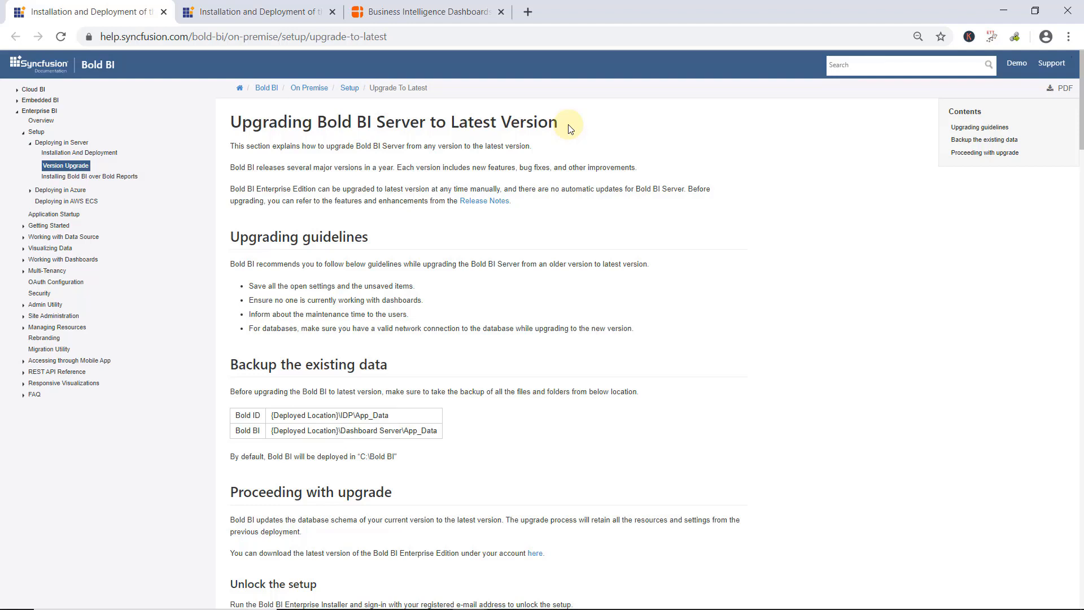
- Check the Installation and Deployment documentation, and open the Enterprise BI downloads in the Bold BI website account
left_click(271, 12)
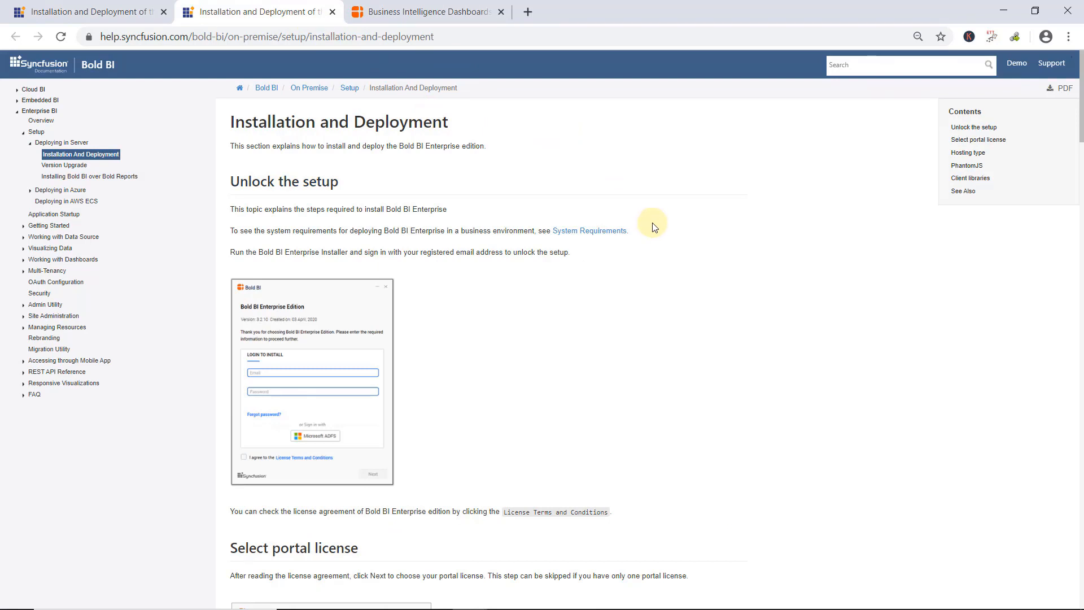
left_click(396, 6)
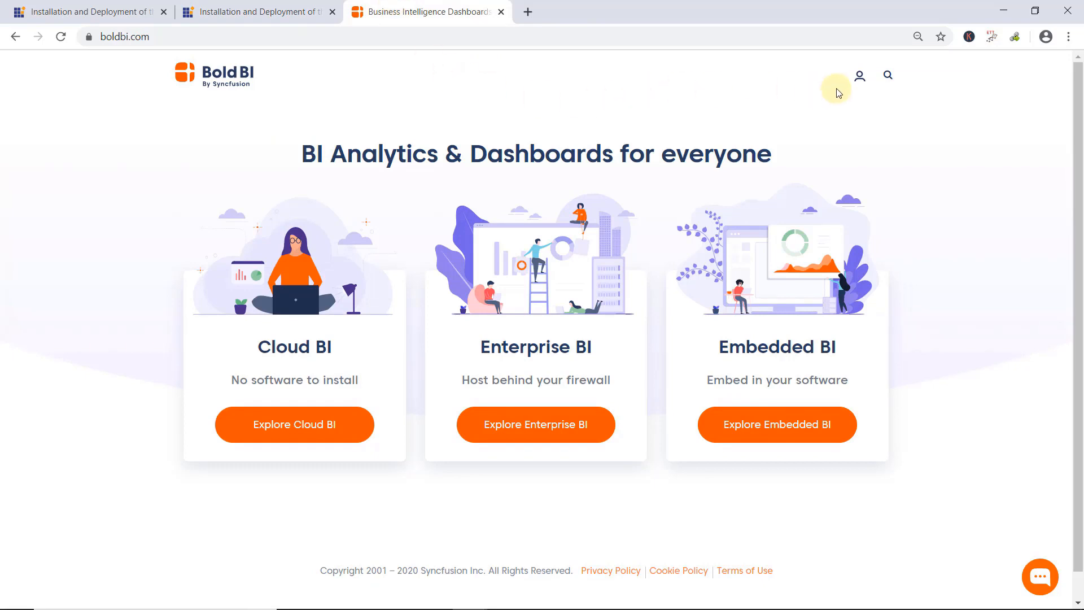
left_click(859, 78)
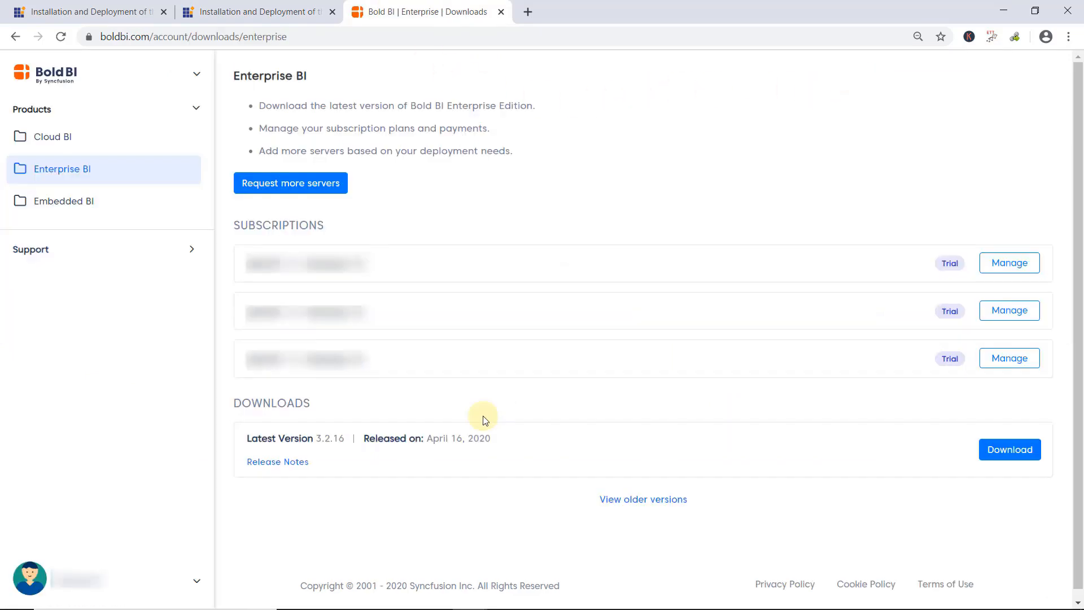